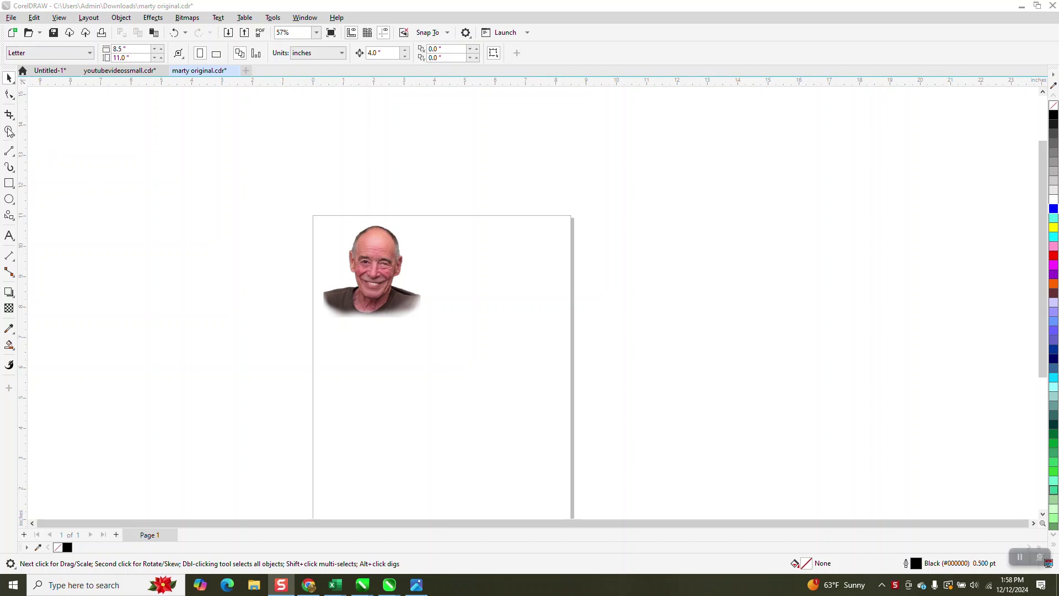
Step: Zoom in to inspect the top of the portrait's head, zoom back out and select the portrait
left_click(10, 131)
left_click_drag(300, 215, 494, 368)
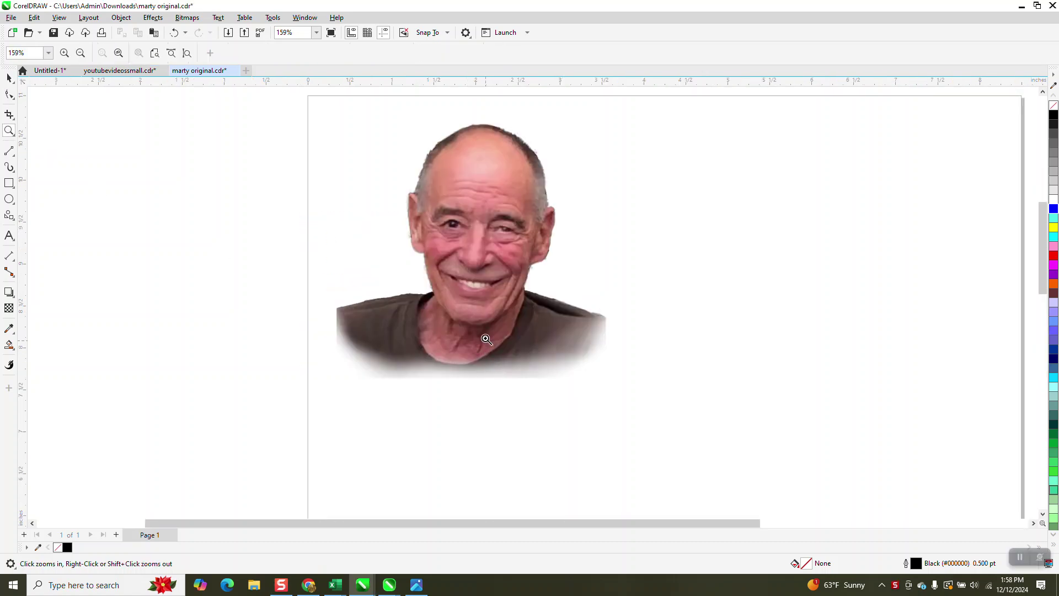
left_click_drag(483, 178, 477, 176)
right_click(381, 180)
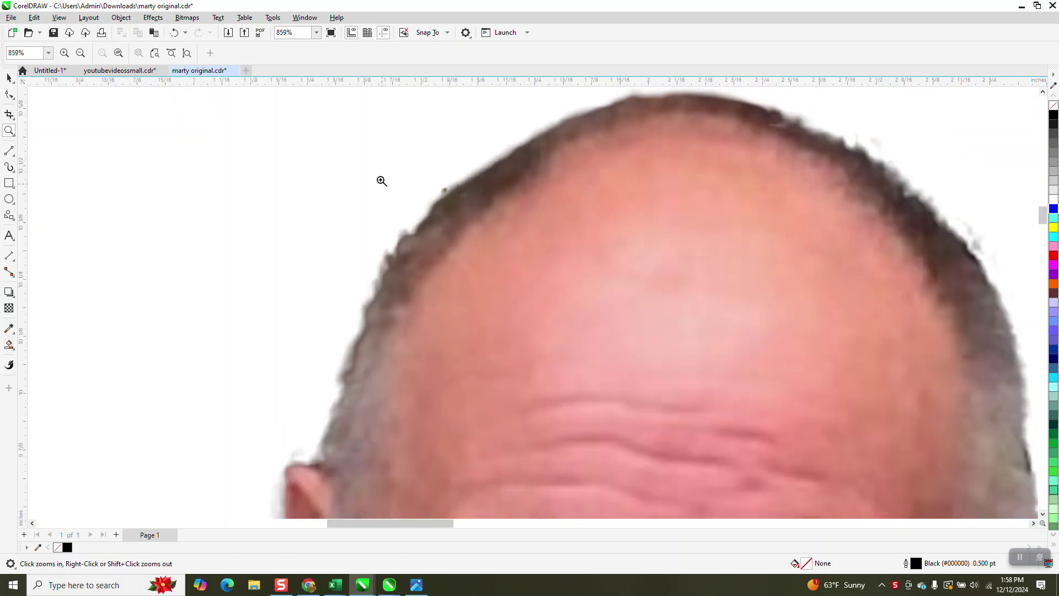
right_click(369, 168)
right_click(371, 170)
right_click(372, 170)
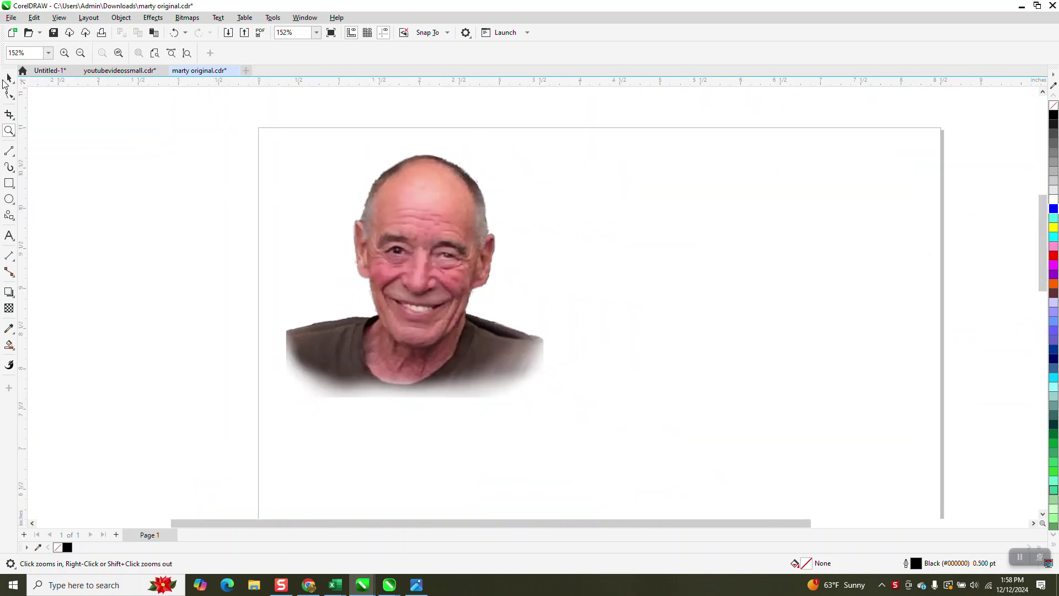
left_click(7, 79)
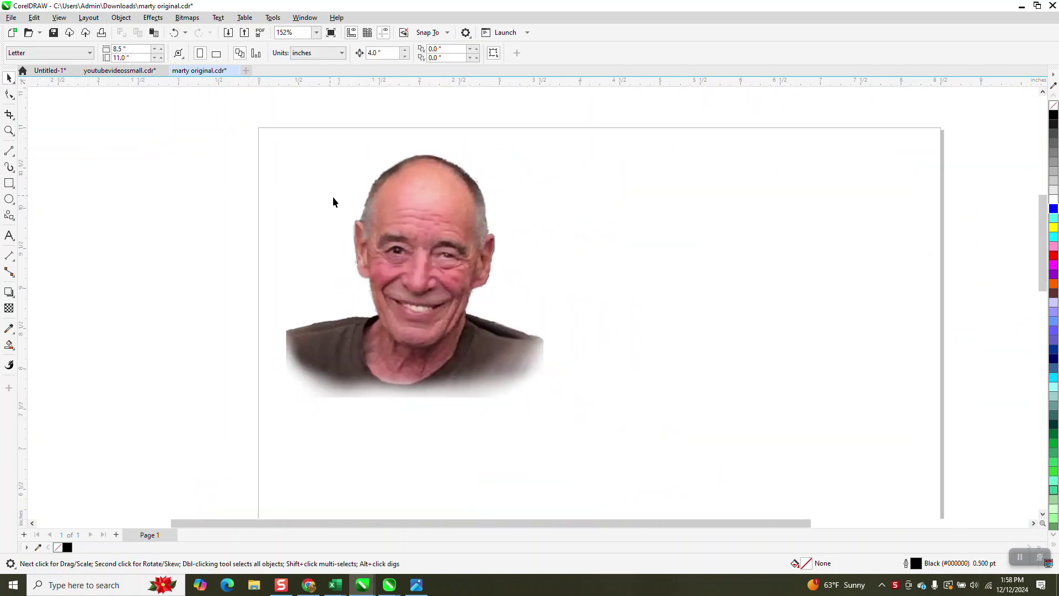
left_click(406, 222)
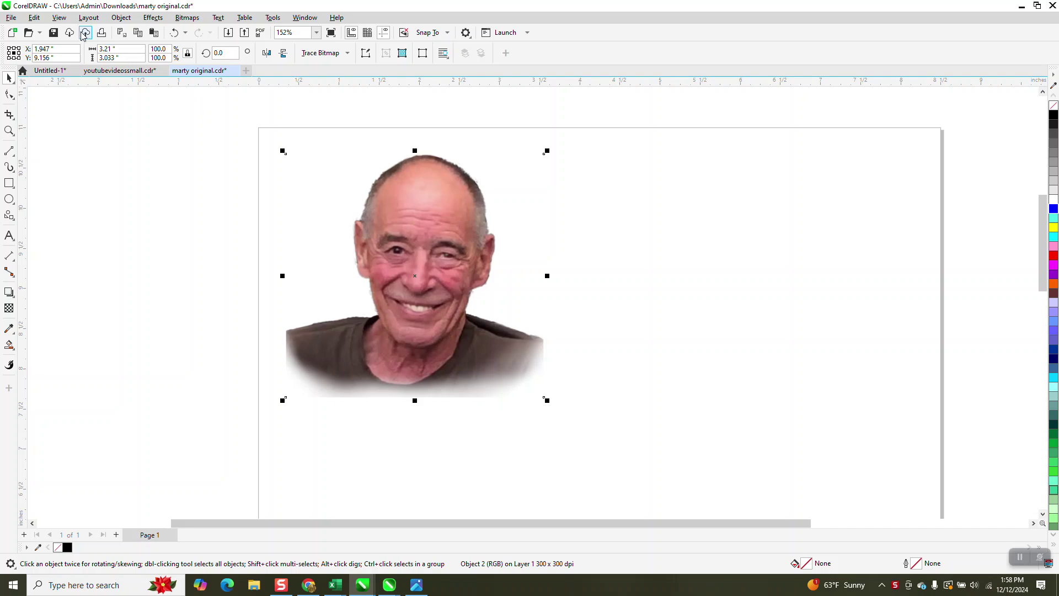
Step: Switch the view to Wireframe, then back to Enhanced
left_click(59, 17)
left_click(68, 33)
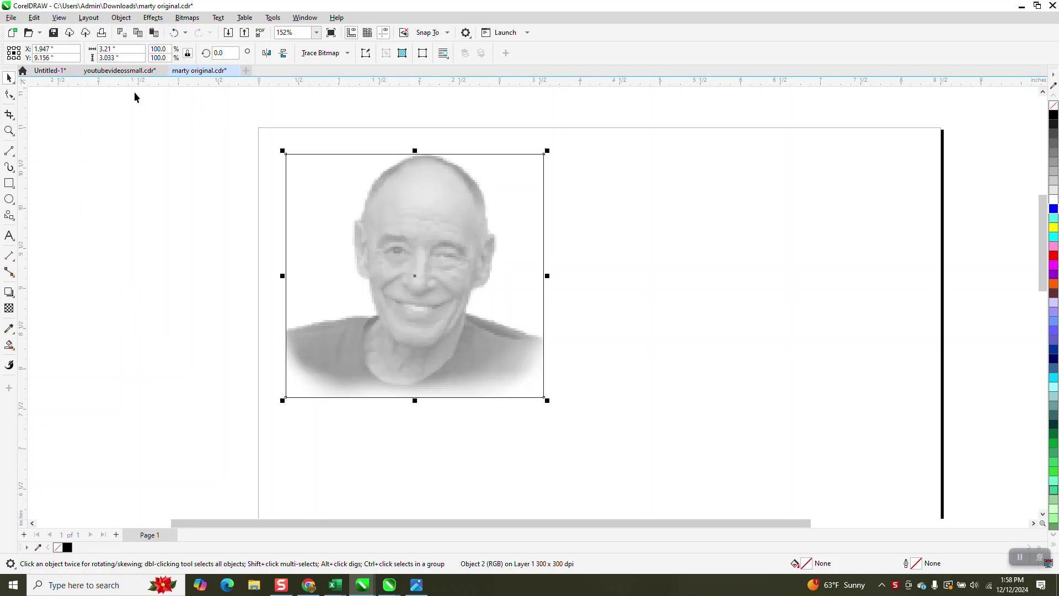
left_click(58, 20)
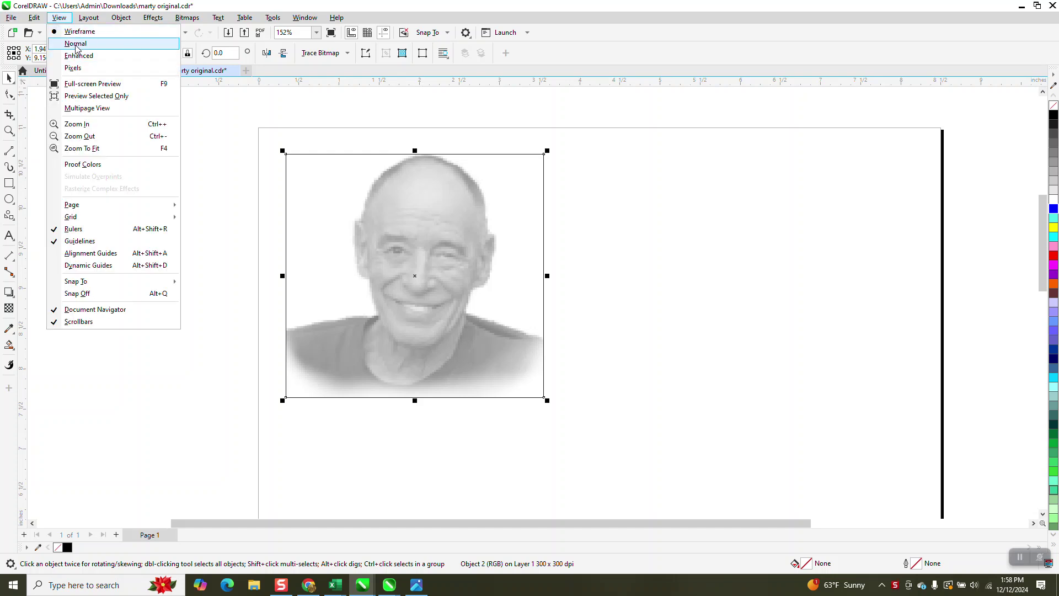
left_click(78, 56)
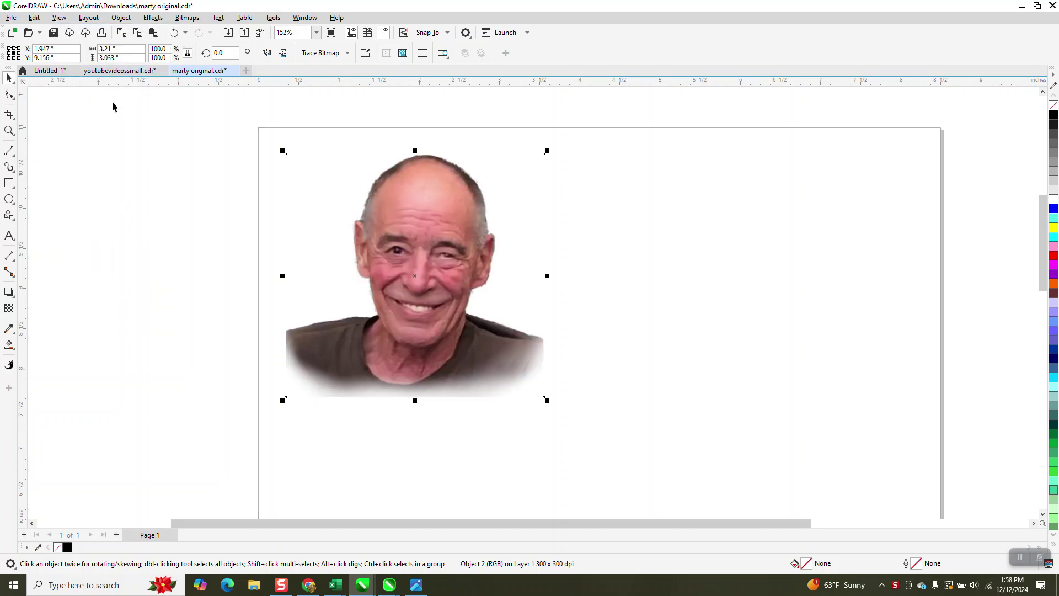
Step: Draw a yellow rectangle over the portrait, send it behind the photo, then delete it
left_click(9, 183)
left_click_drag(232, 138, 641, 407)
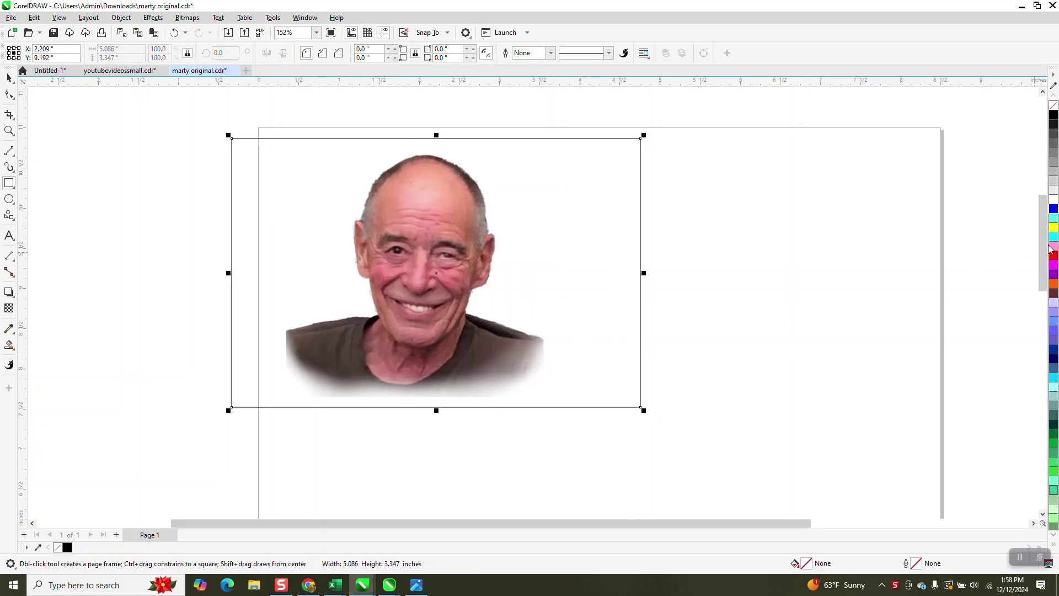
left_click(1054, 228)
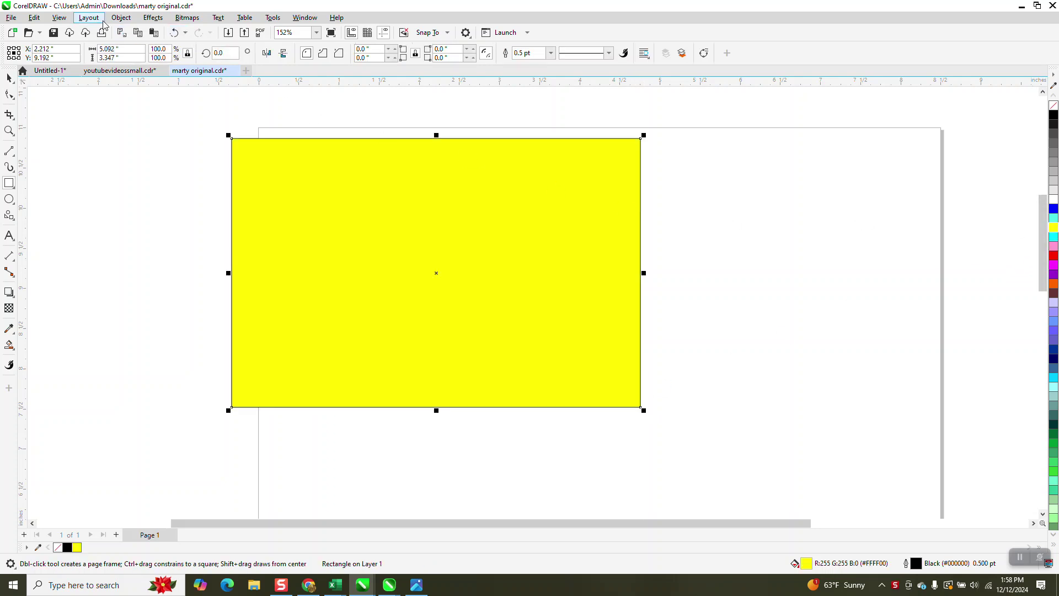
left_click(59, 18)
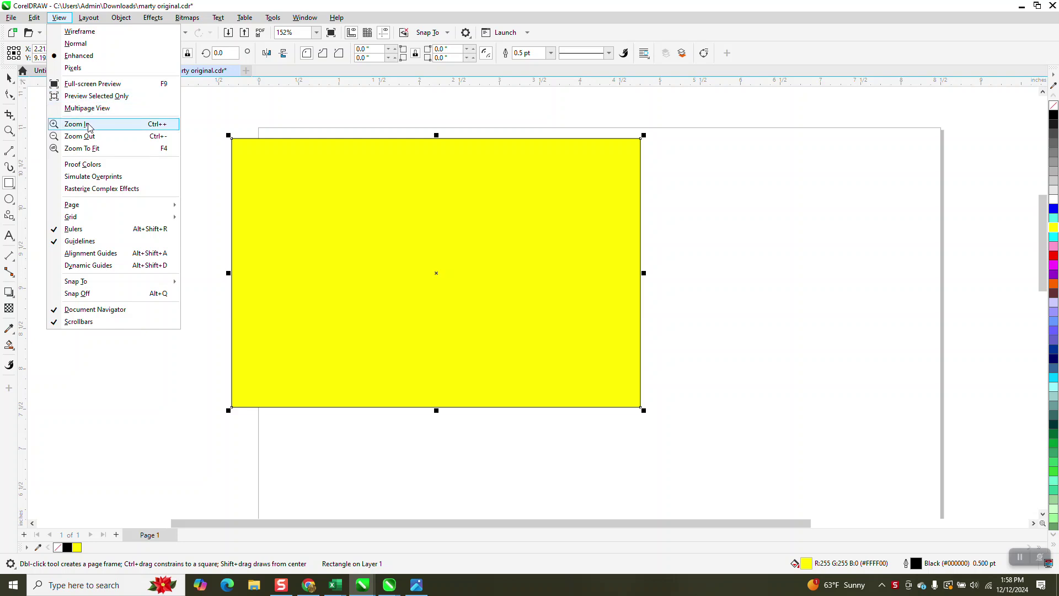
key("Escape")
left_click(61, 18)
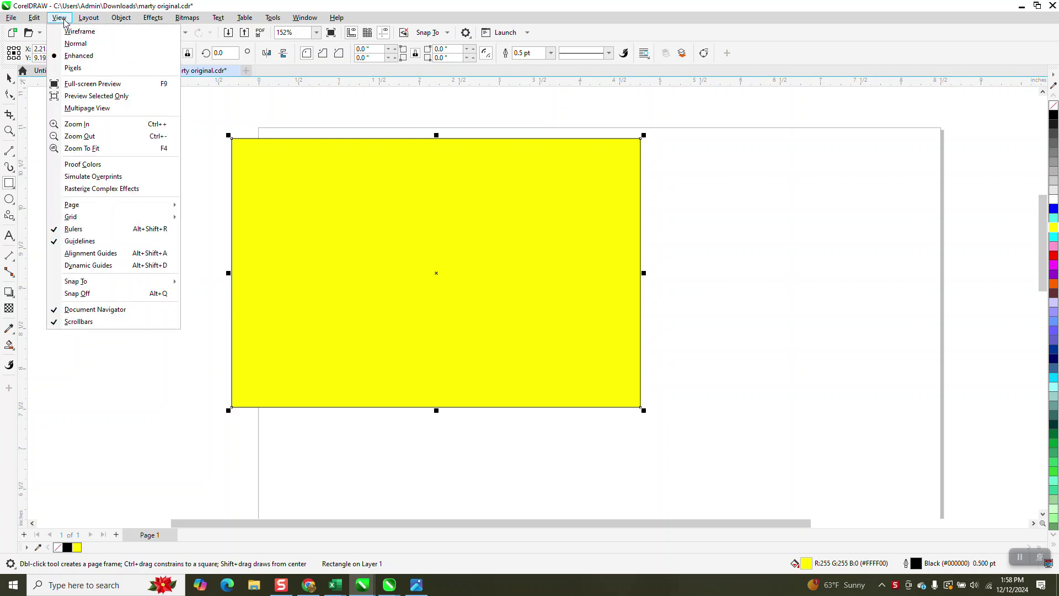
mouse_move(120, 22)
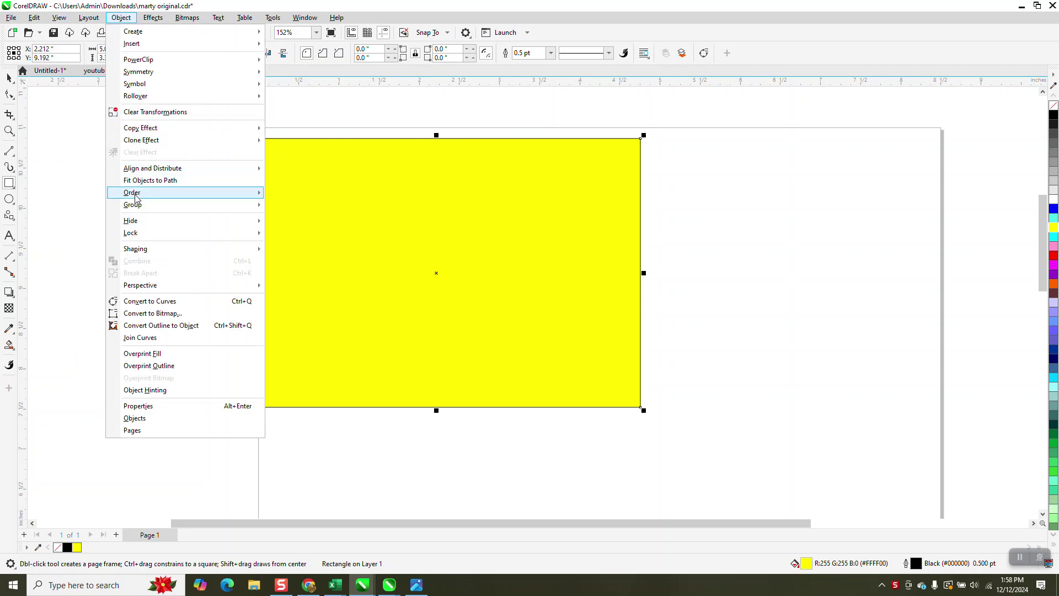
mouse_move(135, 196)
left_click(309, 207)
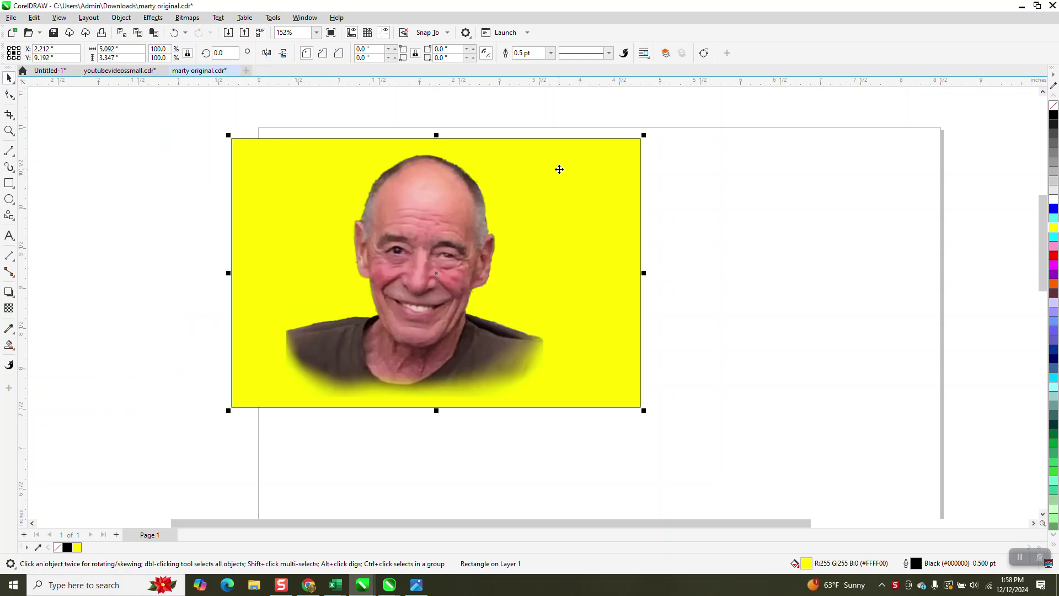
key("Delete")
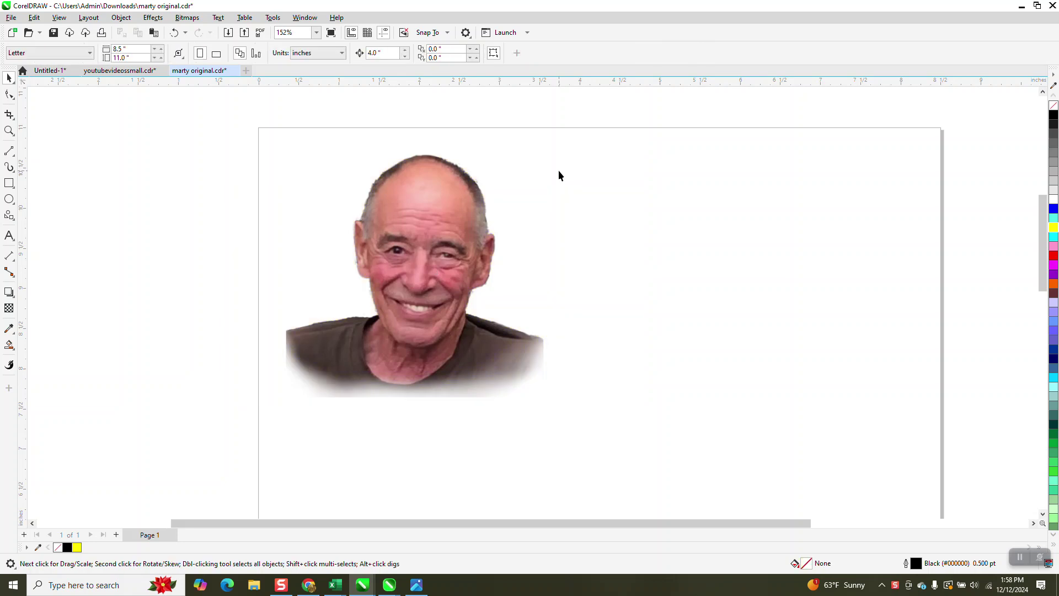
Step: With the portrait selected, preview it in Wireframe and return to Enhanced view
left_click(466, 220)
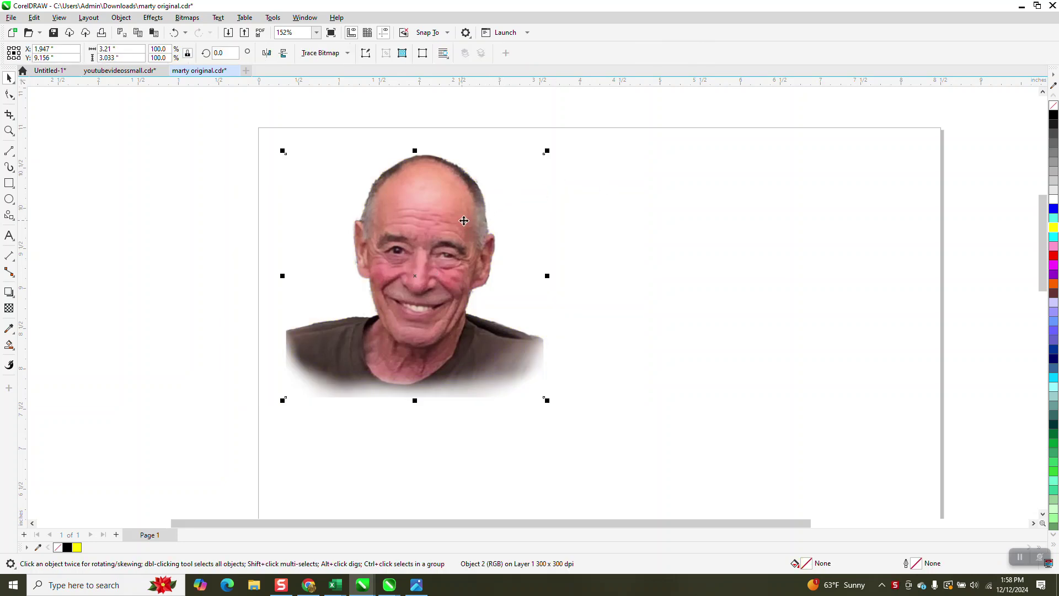
left_click(60, 18)
left_click(83, 30)
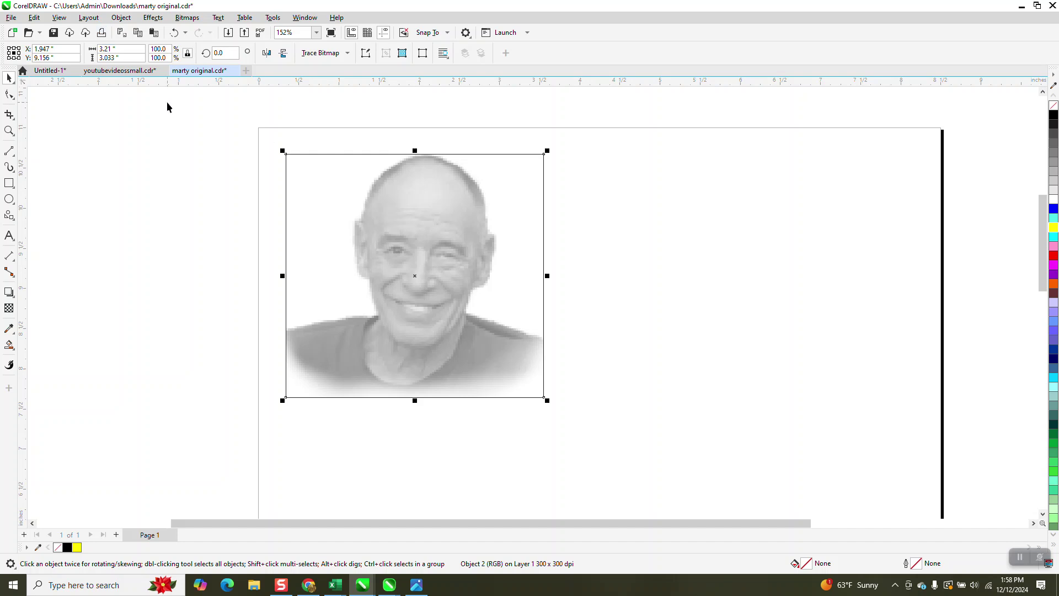
left_click(66, 20)
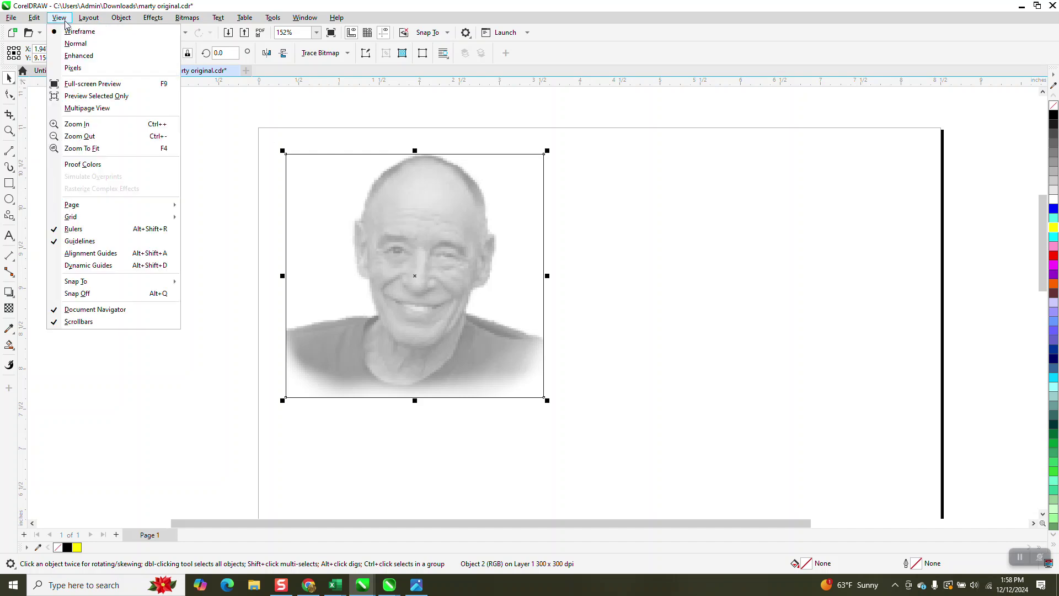
left_click(79, 55)
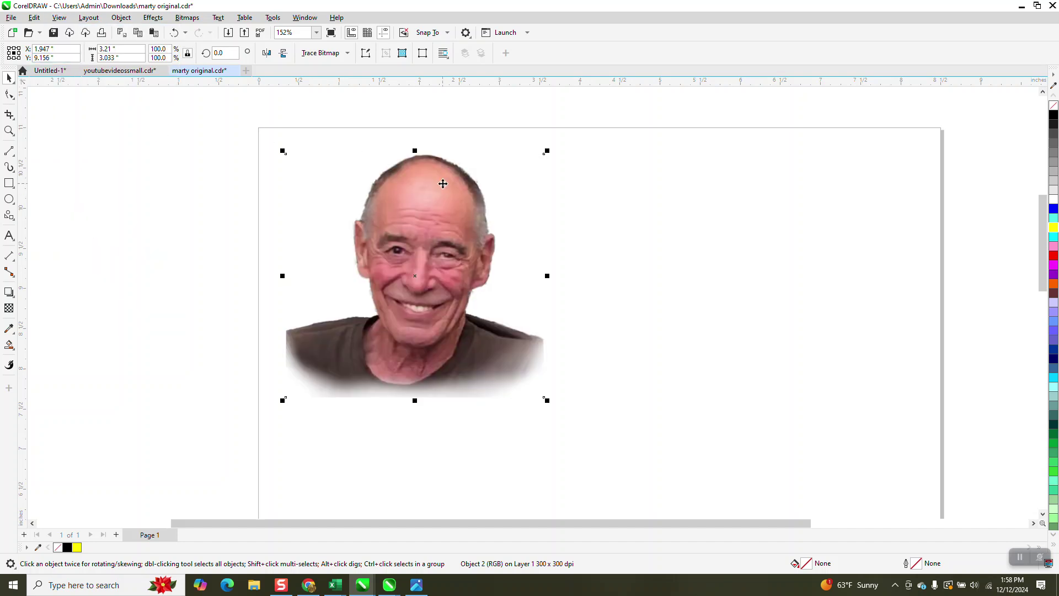
Step: Duplicate the 3.21 × 3.033 in portrait with Ctrl+D so a copy sits on the right
left_click(436, 111)
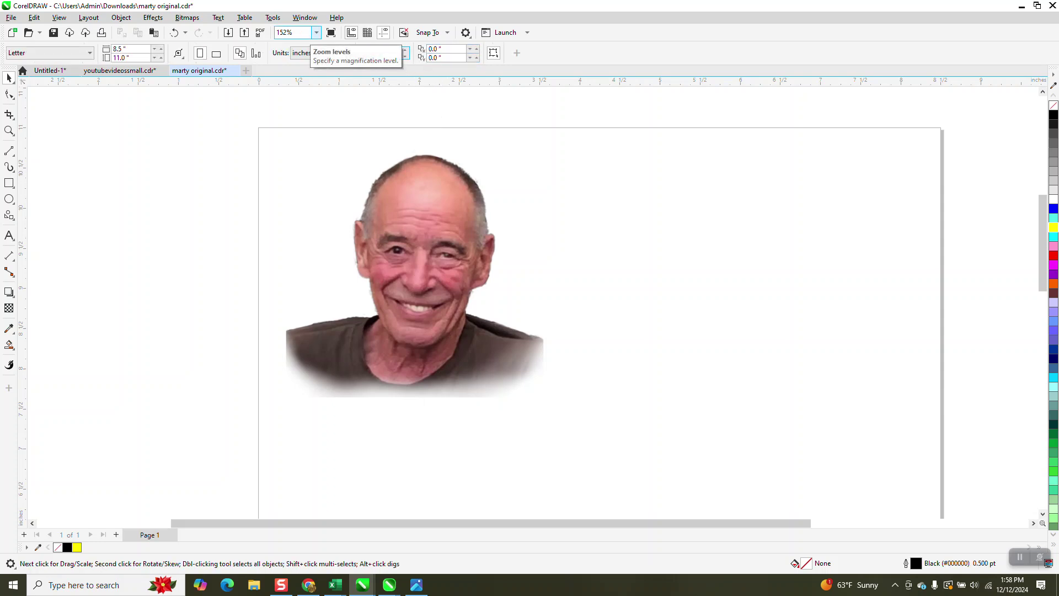
left_click(408, 165)
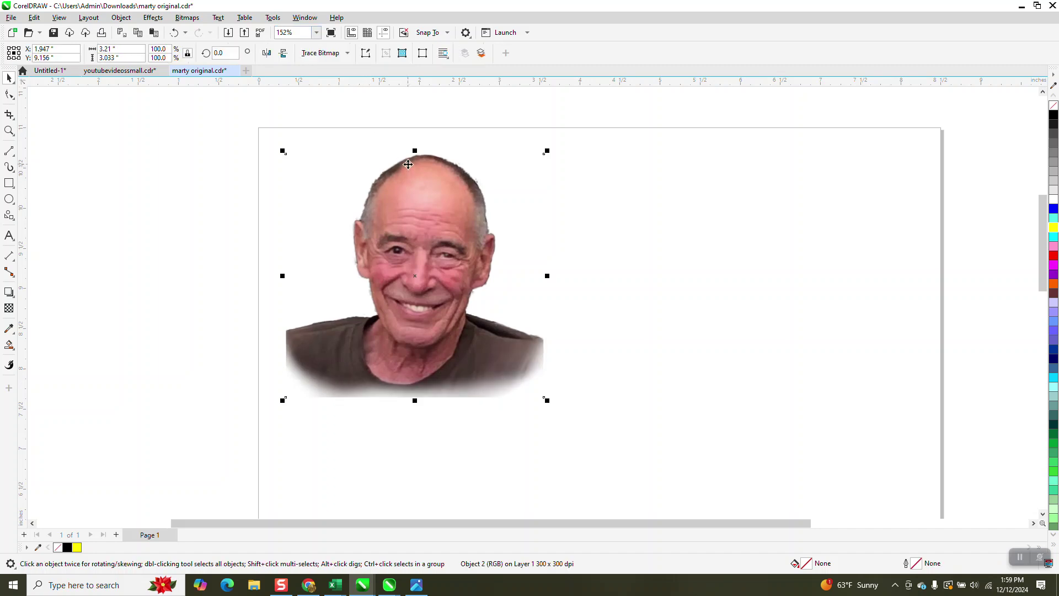
key("ctrl+d")
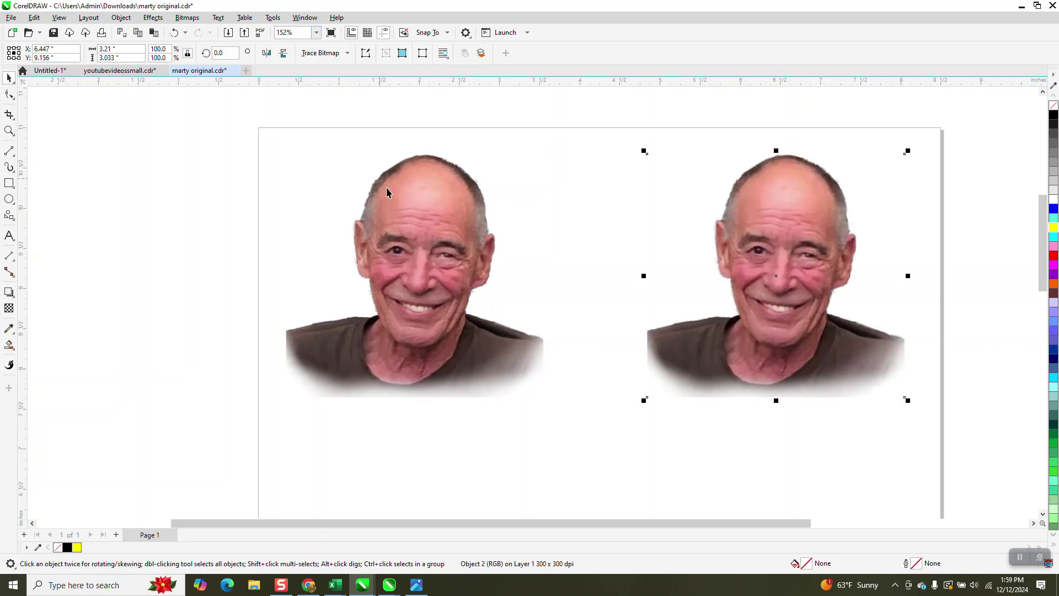
left_click(401, 201)
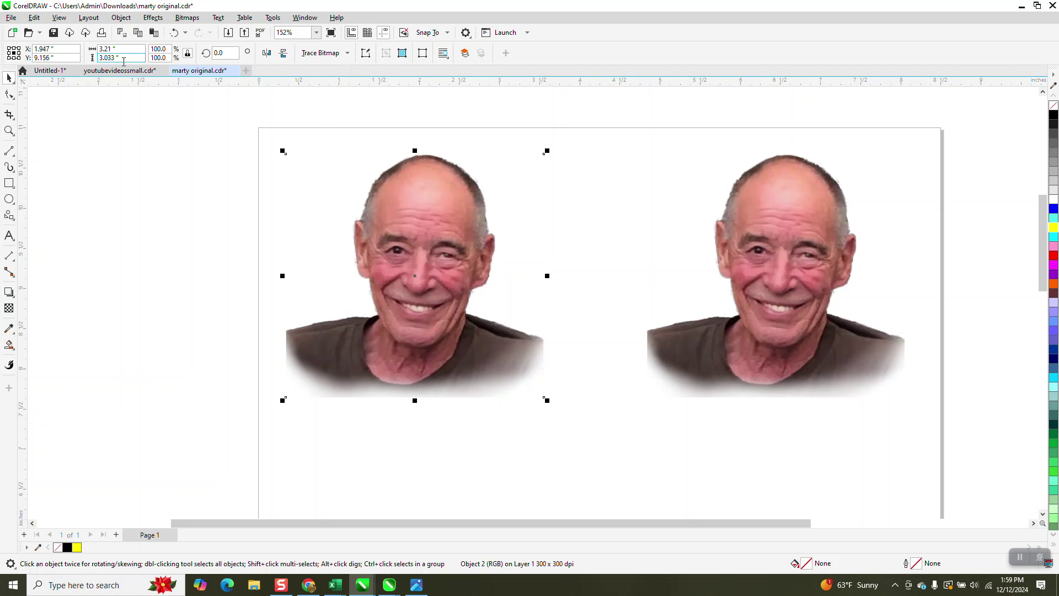
Step: Trace the left portrait as clipart, producing a posterized group of 113 vector shapes
left_click(347, 53)
mouse_move(349, 98)
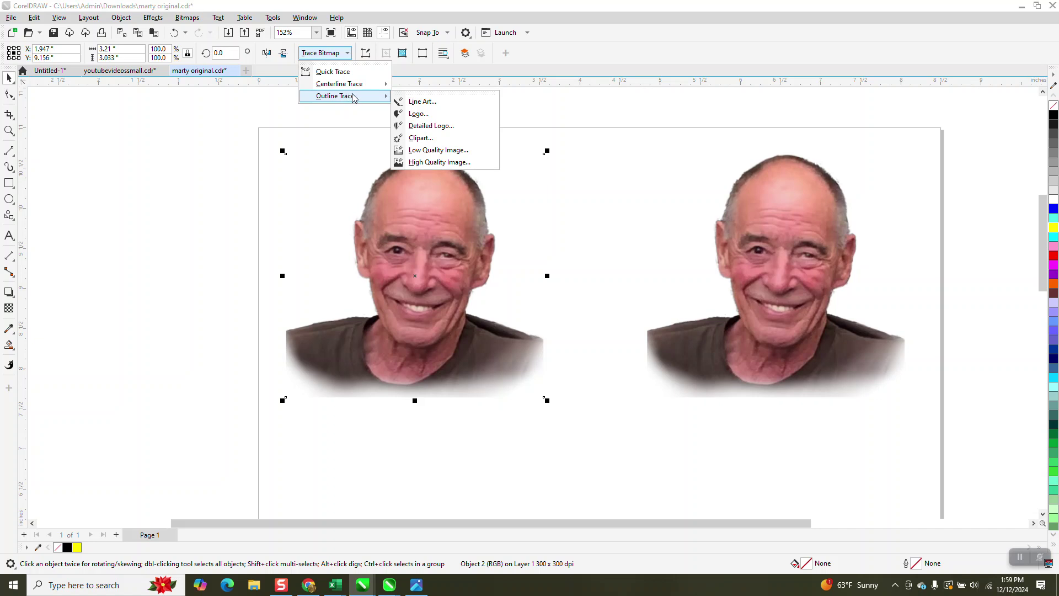
left_click(421, 138)
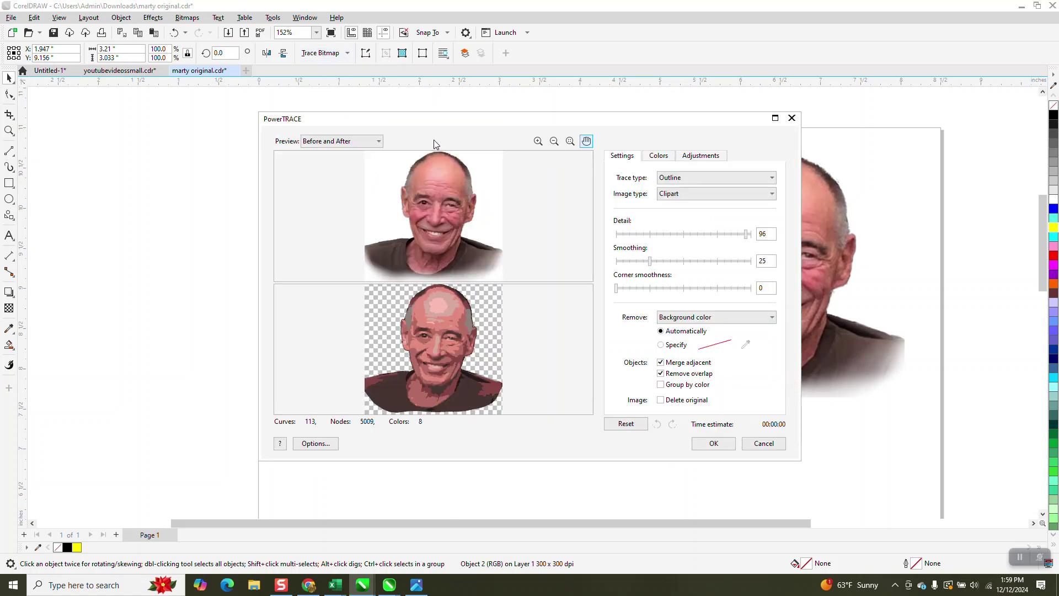
left_click(713, 443)
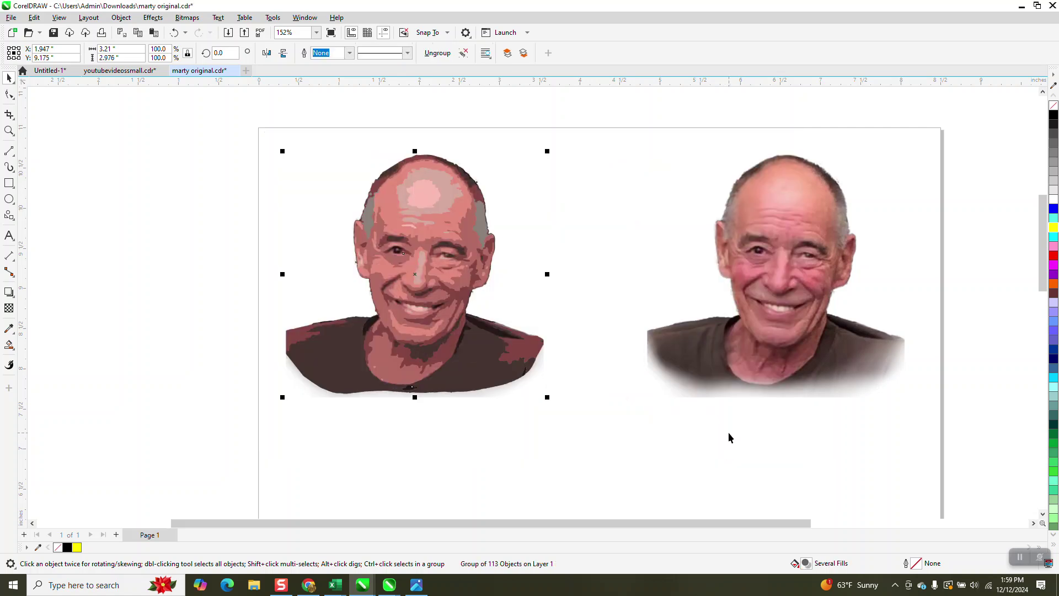
Step: Nudge the traced portrait left to uncover the photo and zoom in on the traced head
key("Left")
scroll(775, 447, "down", 2)
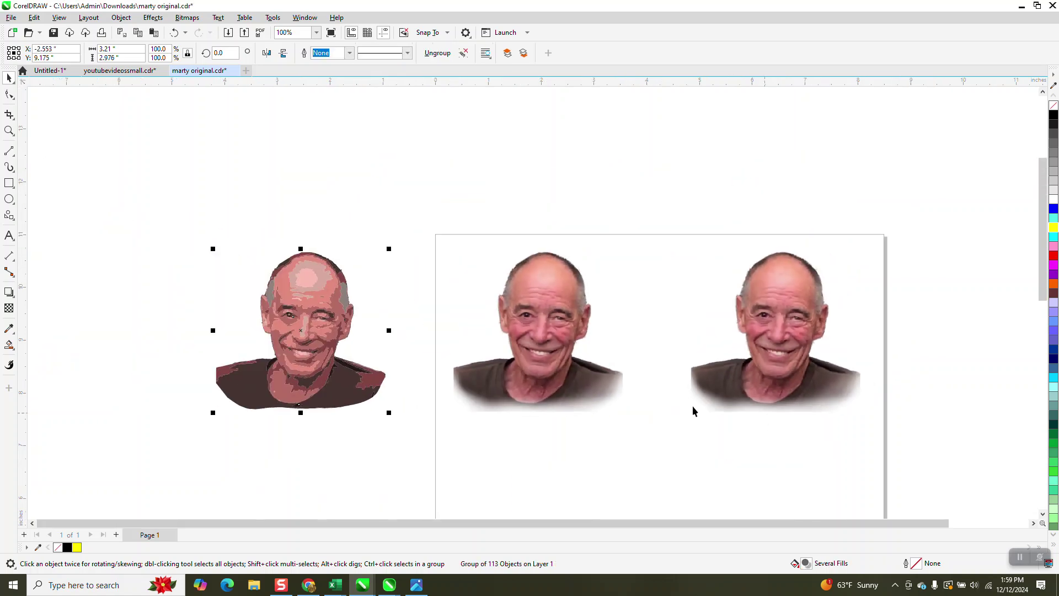
left_click(9, 131)
left_click_drag(237, 238, 328, 316)
scroll(321, 267, "down", 5)
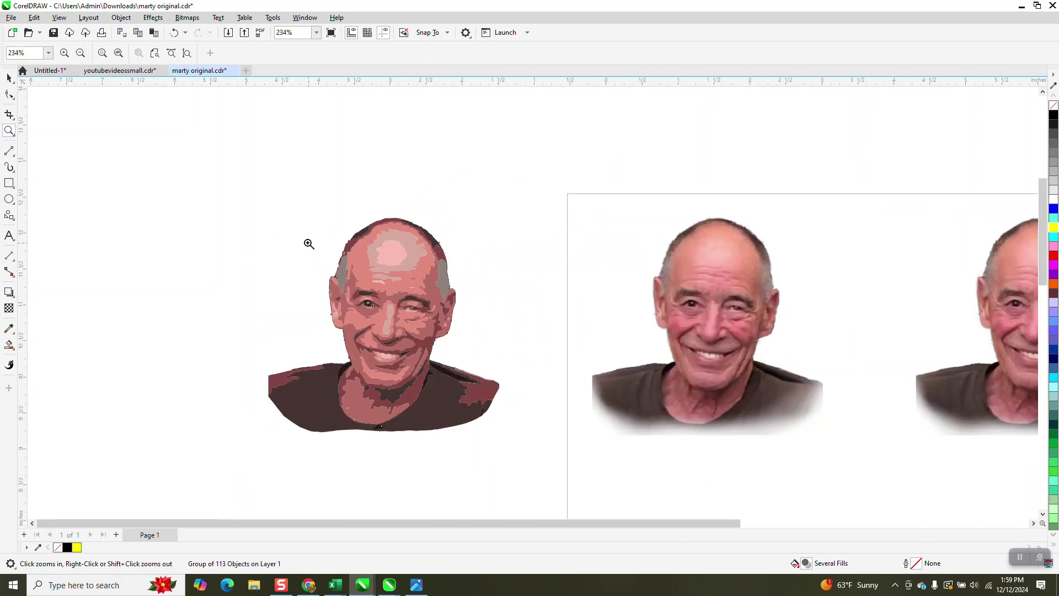
left_click(10, 77)
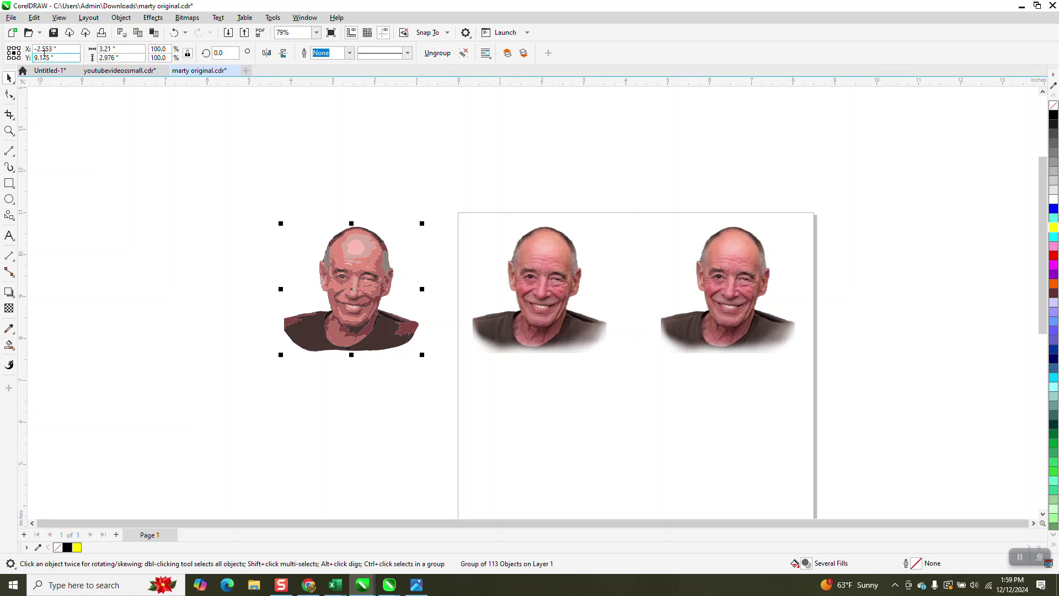
Step: Check the trace in Wireframe, restore Enhanced, and enclose it in a 3.994 × 4.099 in rectangle
left_click(59, 17)
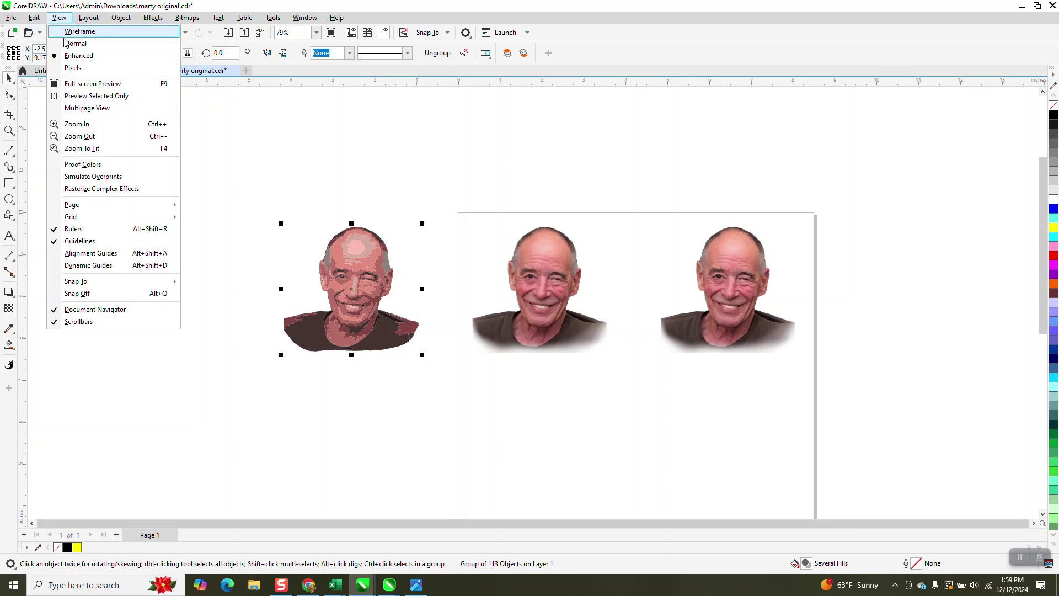
left_click(75, 32)
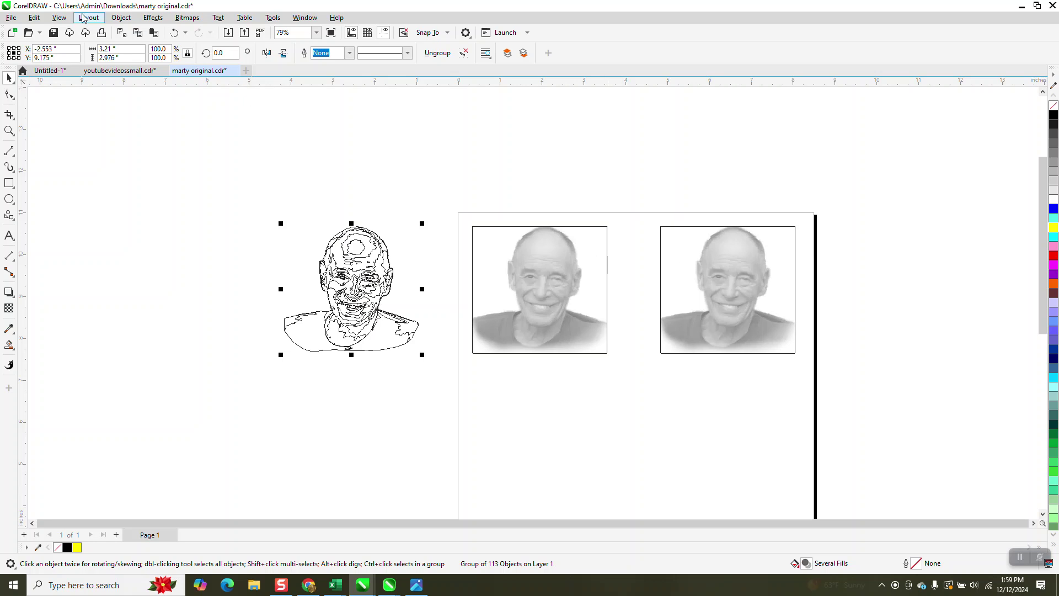
left_click(58, 18)
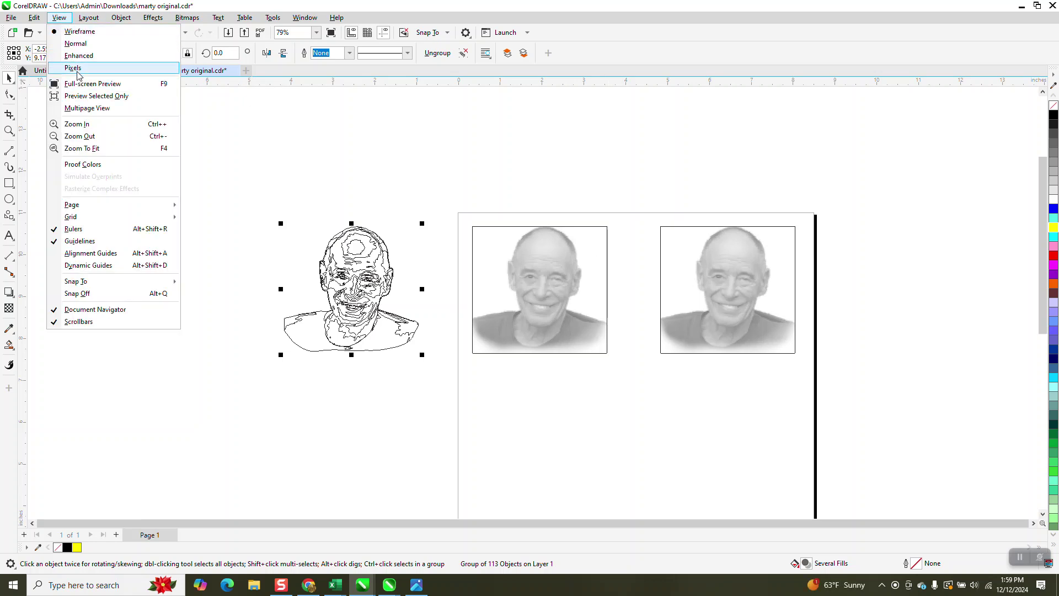
left_click(79, 56)
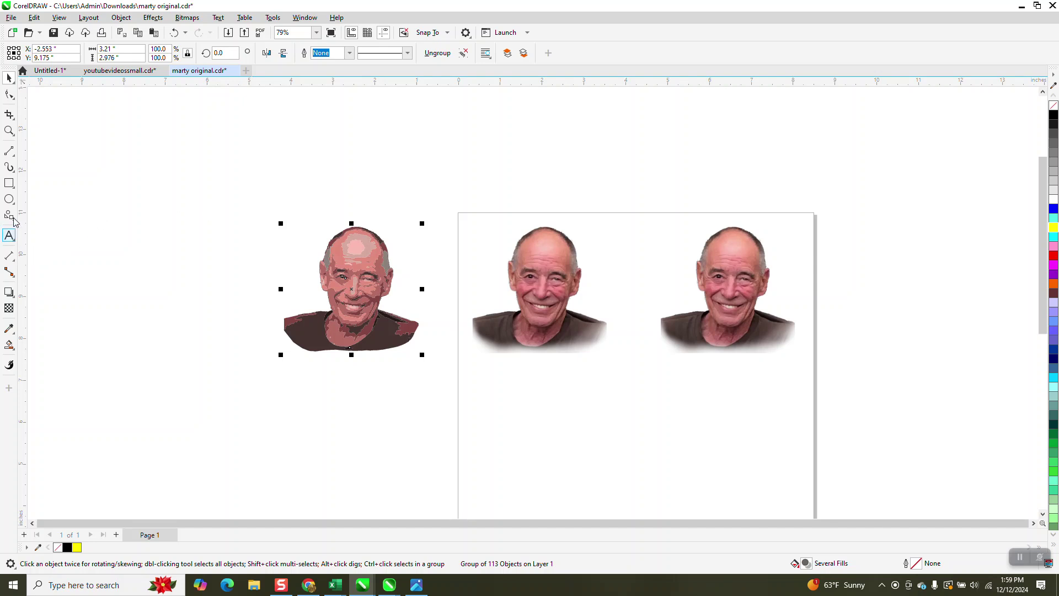
left_click(8, 183)
mouse_move(270, 204)
left_mouse_down()
mouse_move(393, 350)
mouse_move(439, 374)
left_mouse_up()
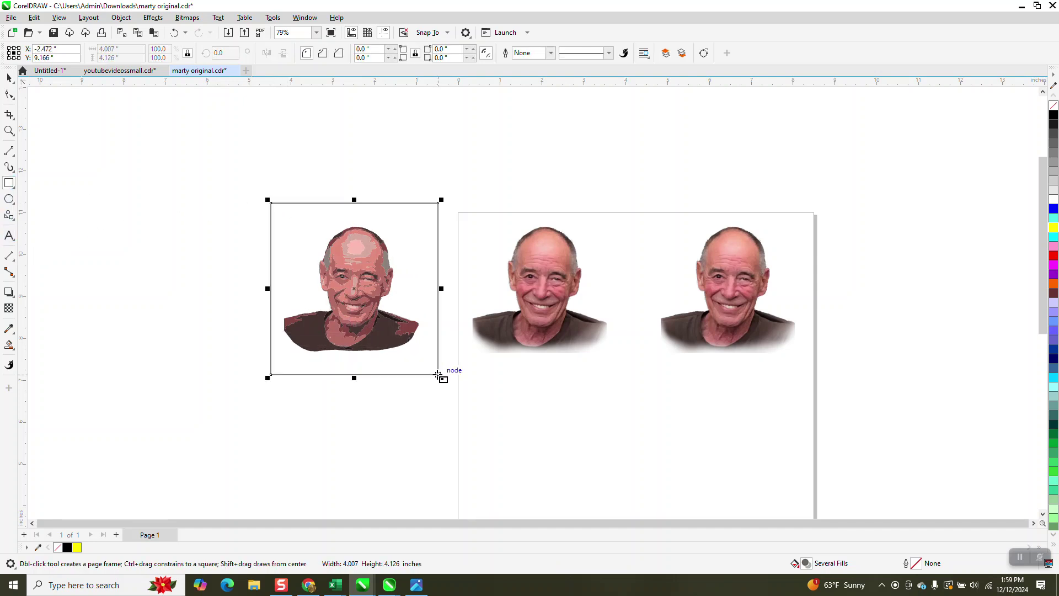
left_click(9, 346)
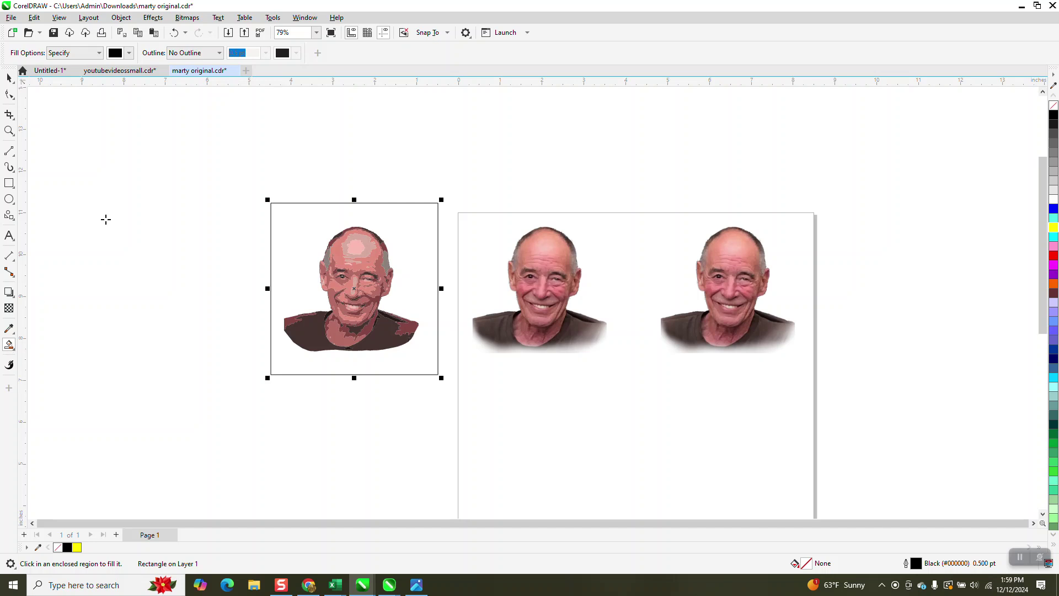
Step: Smart Fill the background inside the rectangle with blue
left_click(128, 53)
left_click(147, 114)
left_click(311, 225)
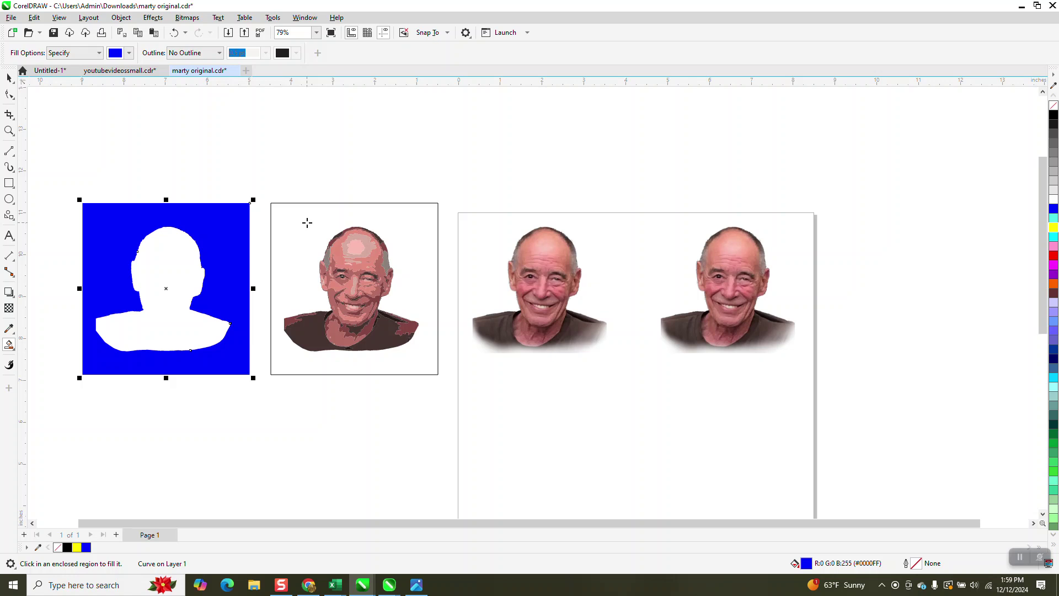
Step: Fill the head-and-shoulders region red and nudge the red silhouette onto the first photo
left_click(129, 53)
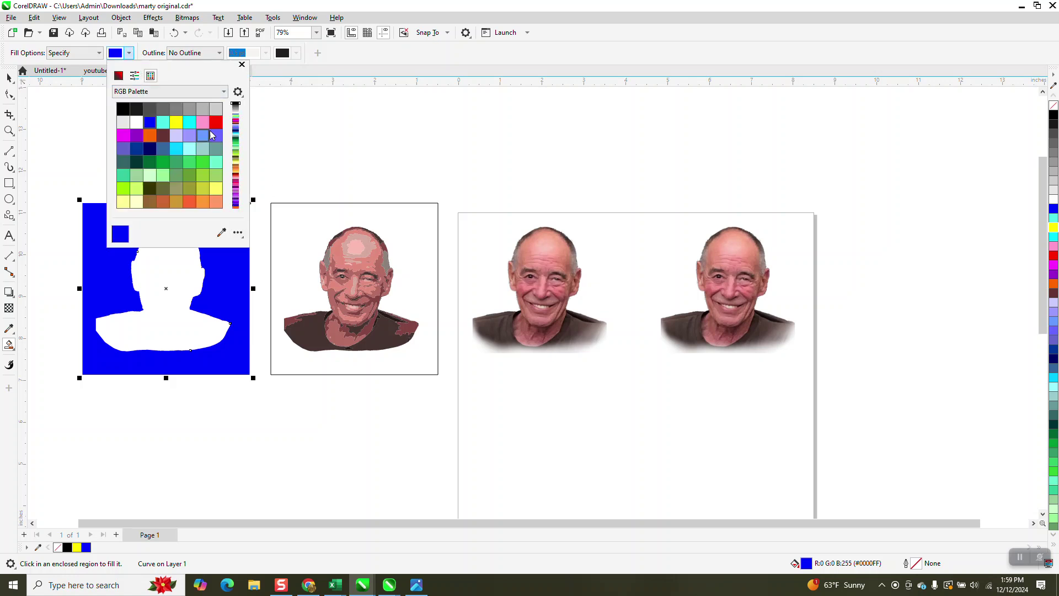
left_click(215, 122)
left_click(180, 260)
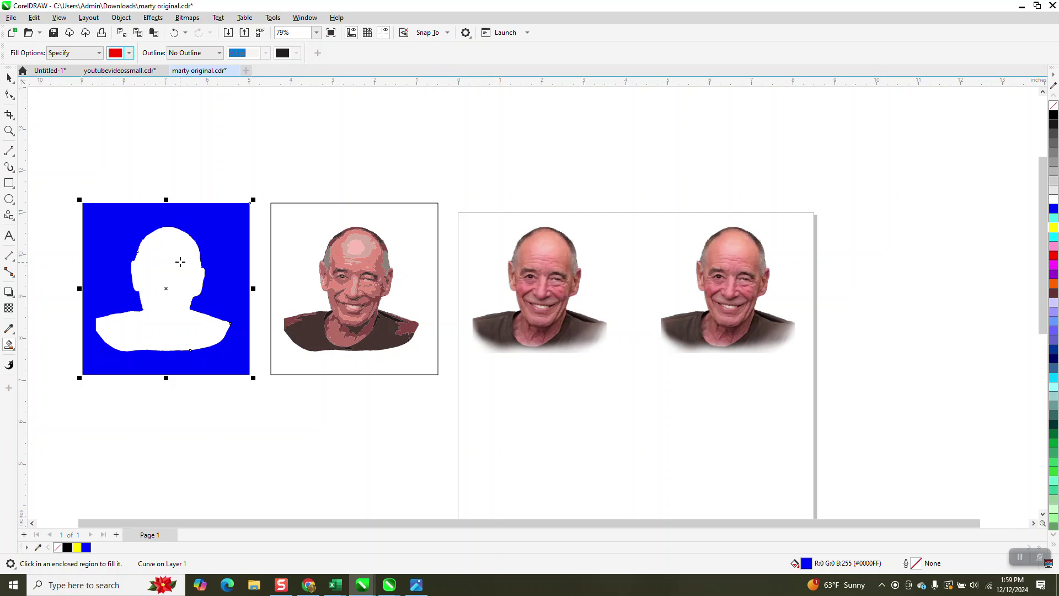
left_click(179, 261)
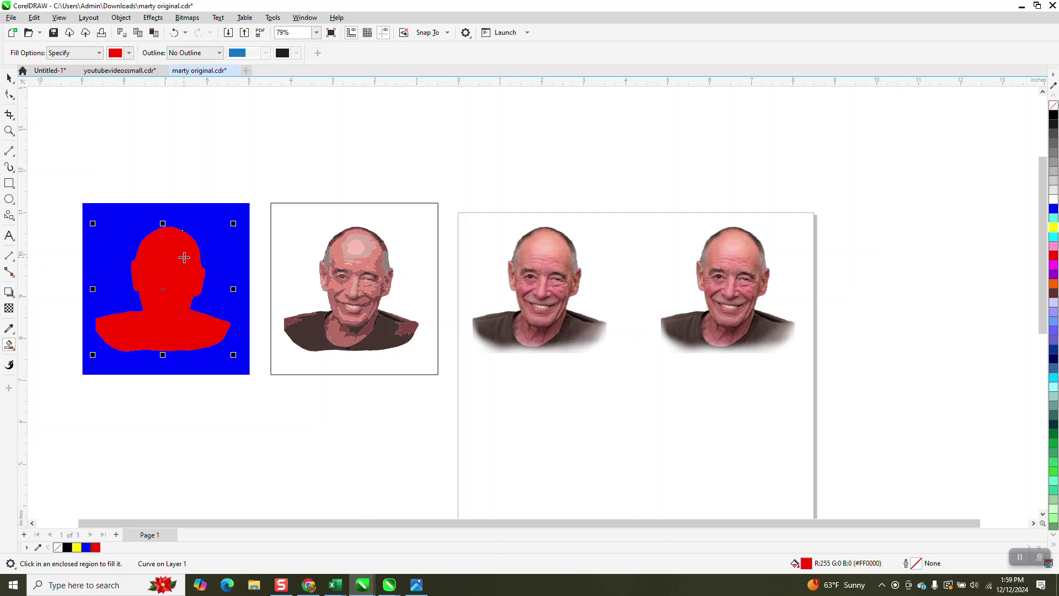
key("Right")
key("Right")
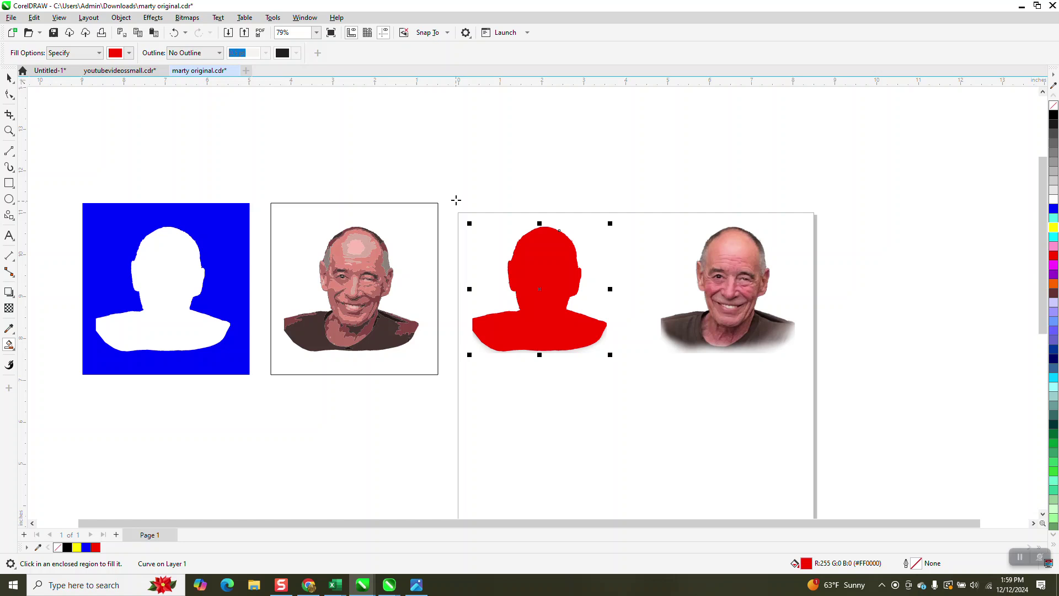
left_click(9, 77)
Step: Intersect the red silhouette with the photo beneath to clip the photo to its shape
left_click(448, 194)
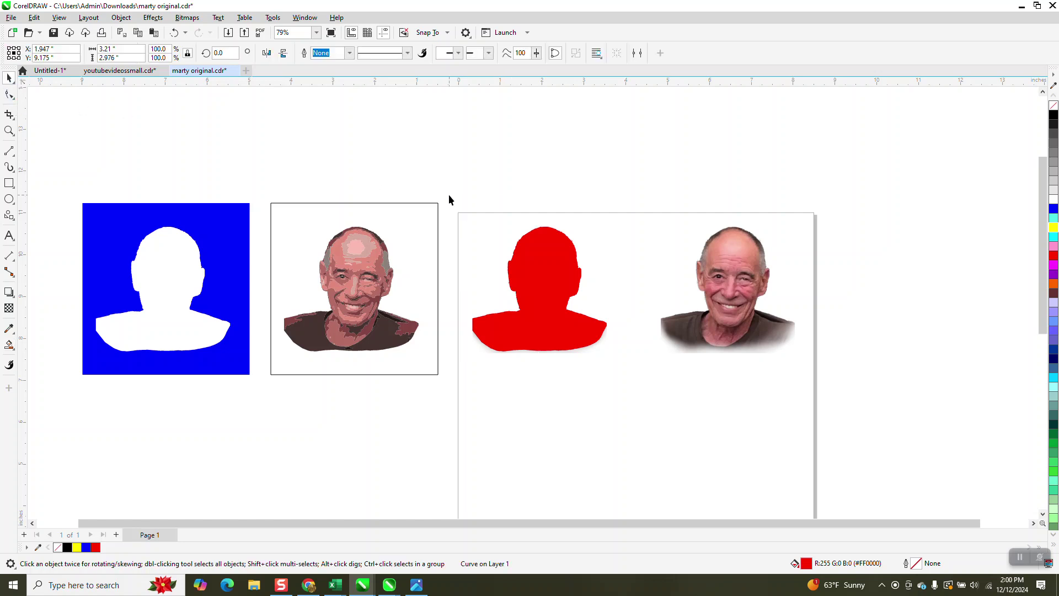
left_click_drag(456, 232, 639, 396)
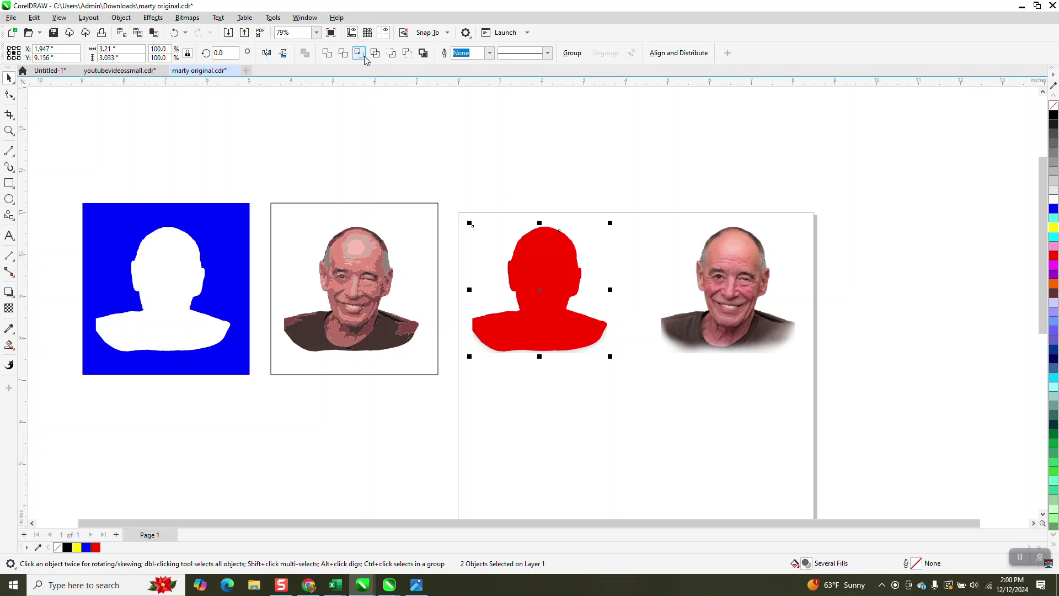
left_click(360, 53)
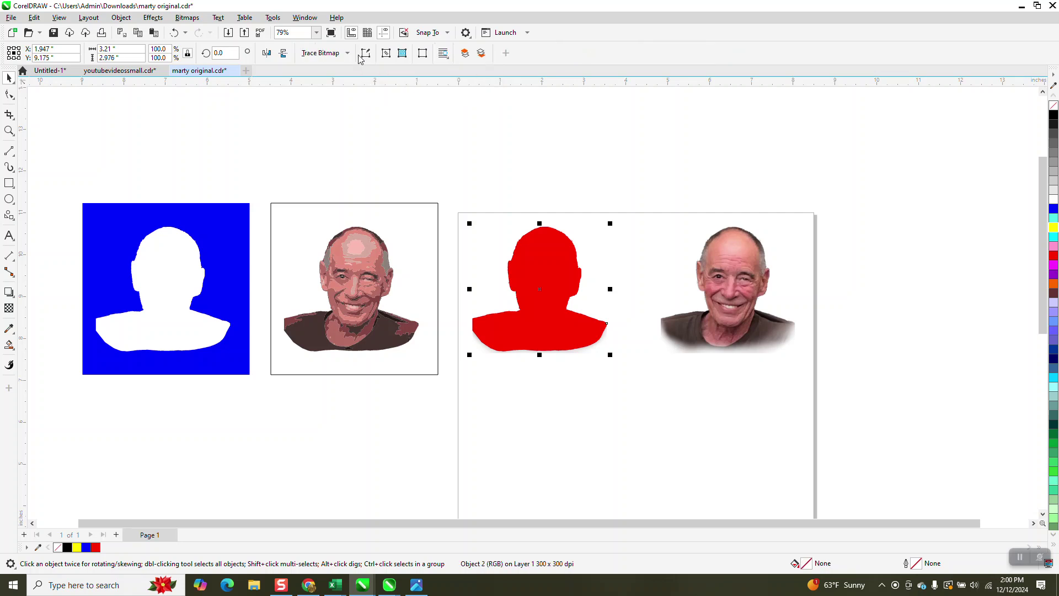
Step: Move the original photo off to the right and put the clipped photo in its place
key("Down")
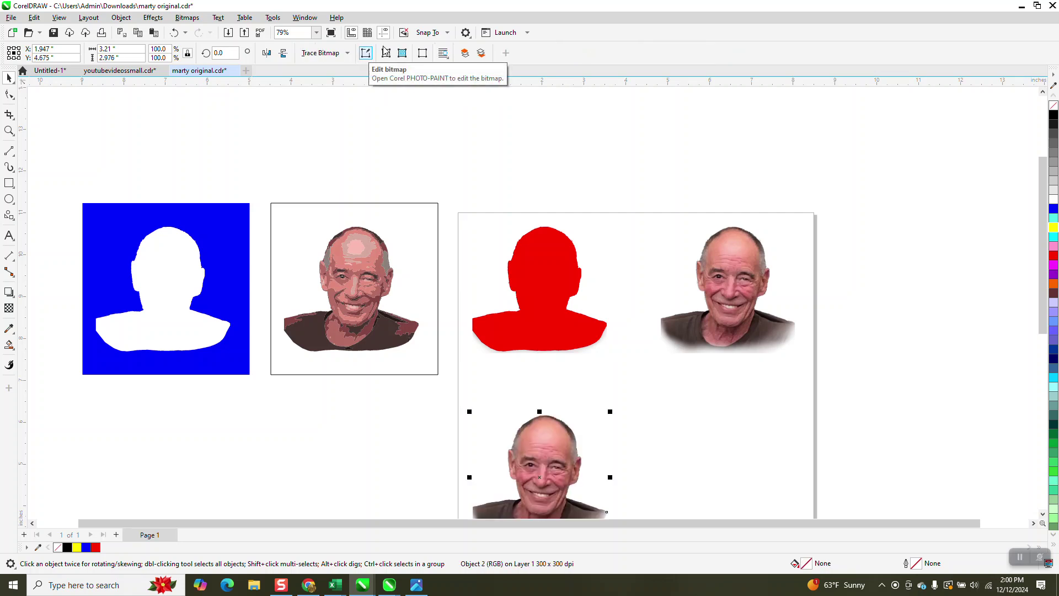
left_click_drag(565, 439, 871, 131)
left_click_drag(736, 275, 921, 301)
left_click_drag(860, 156, 758, 309)
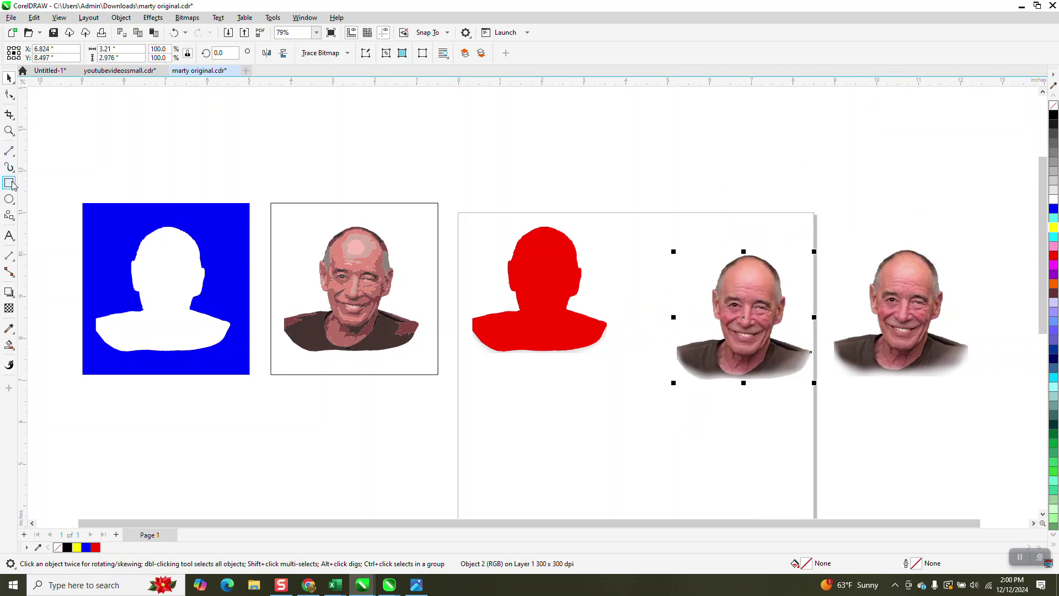
left_click(60, 18)
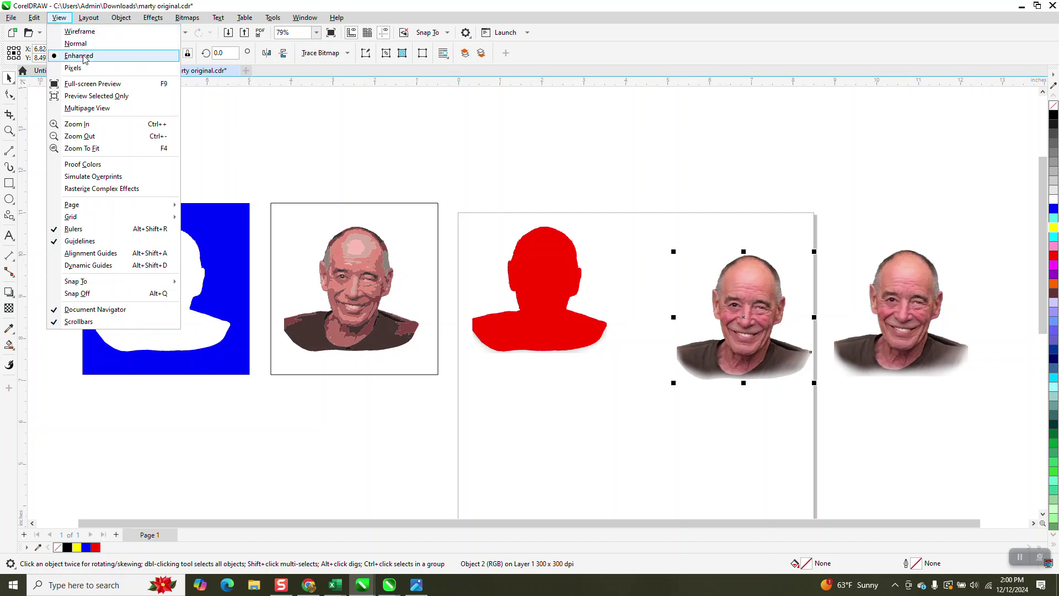
left_click(70, 31)
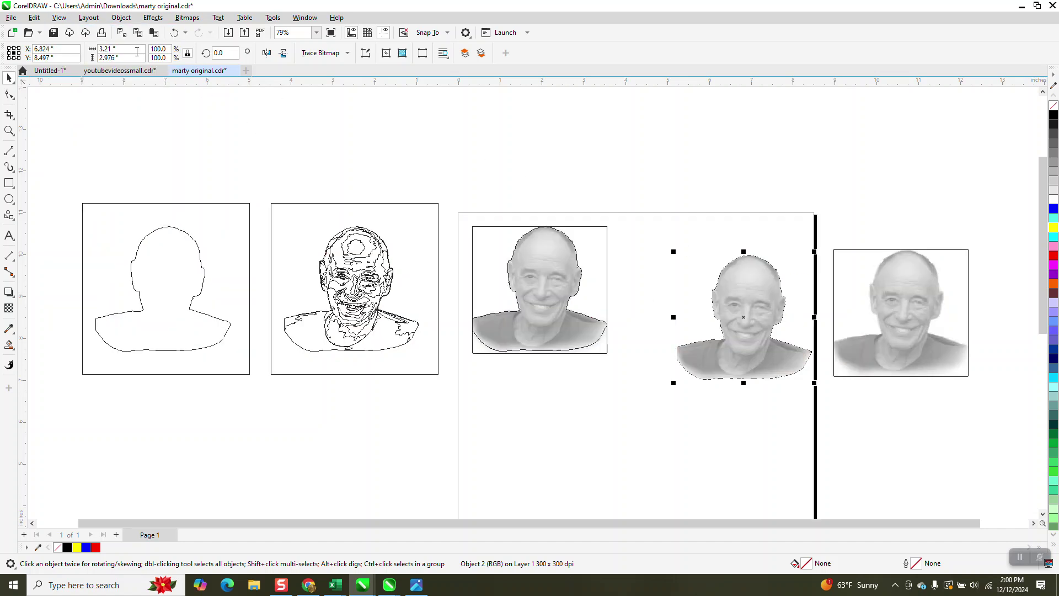
left_click(60, 18)
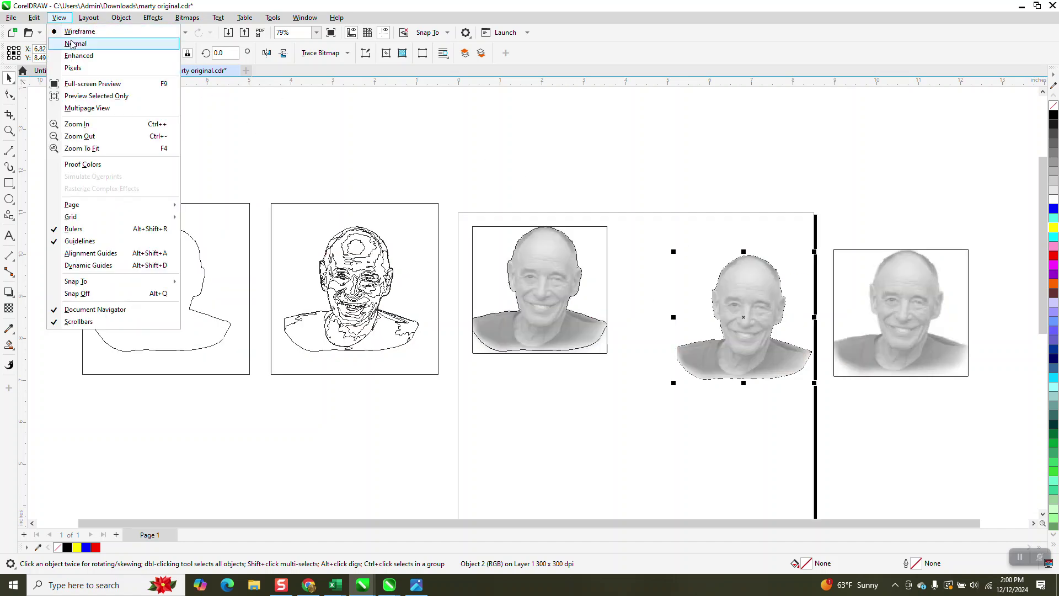
left_click(80, 59)
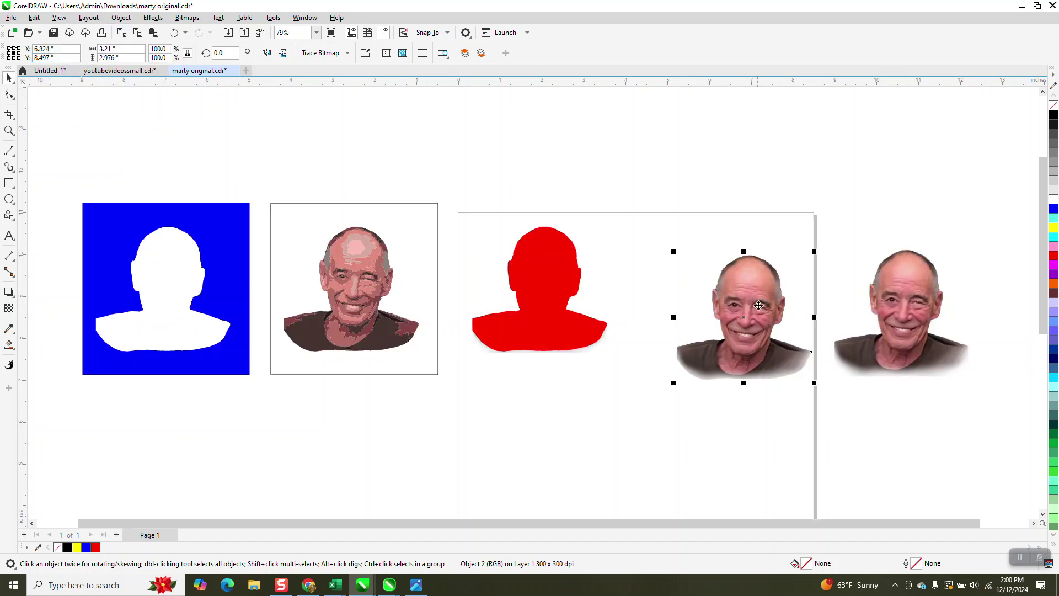
Step: Zoom in on the two face photos and shift the clipped photo slightly right and up
left_click(9, 131)
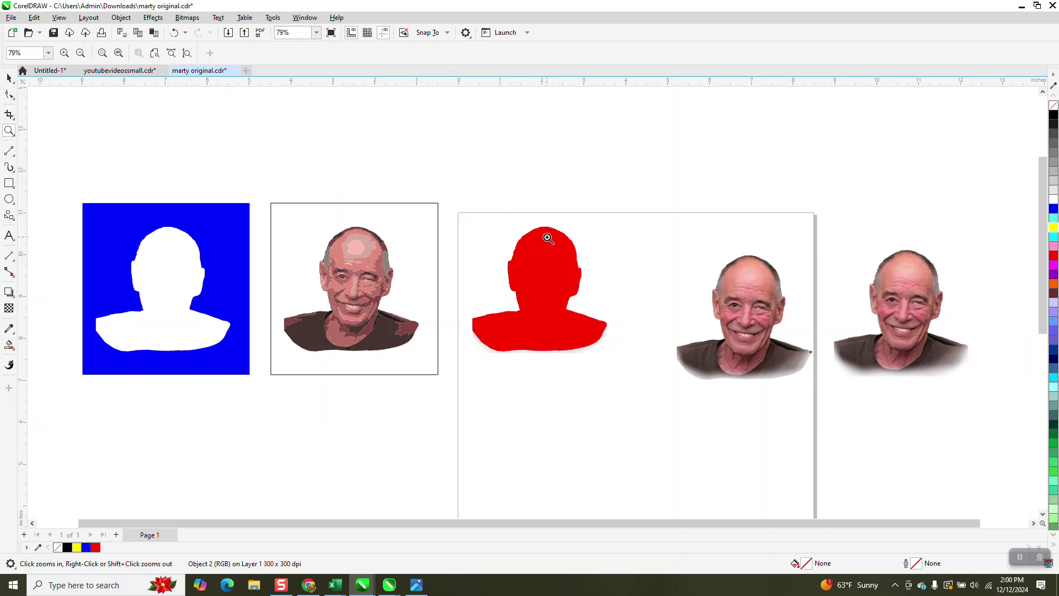
left_click_drag(651, 223, 980, 424)
key("space")
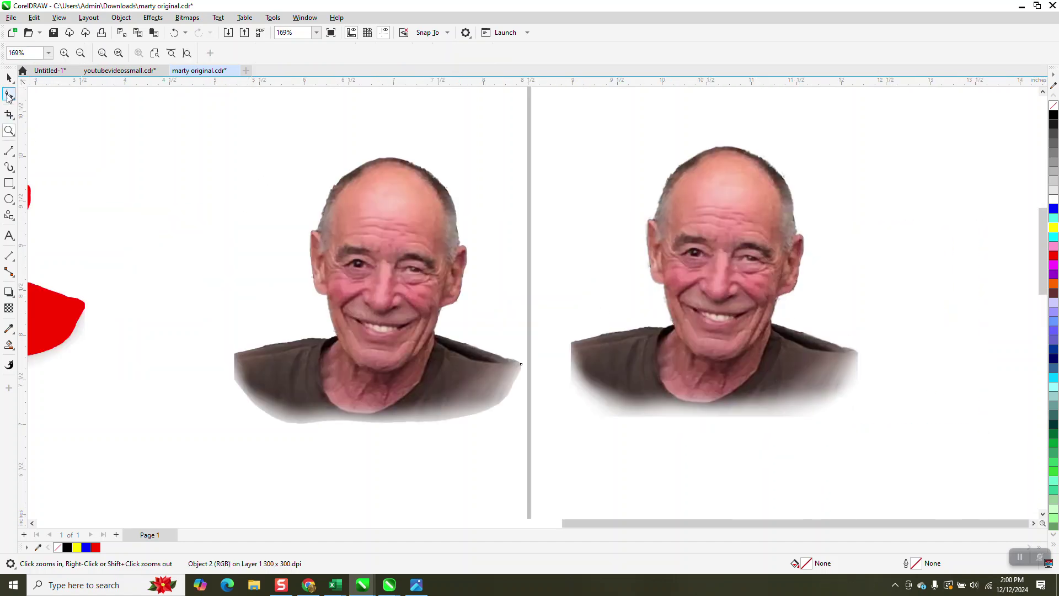
left_click_drag(437, 234, 471, 216)
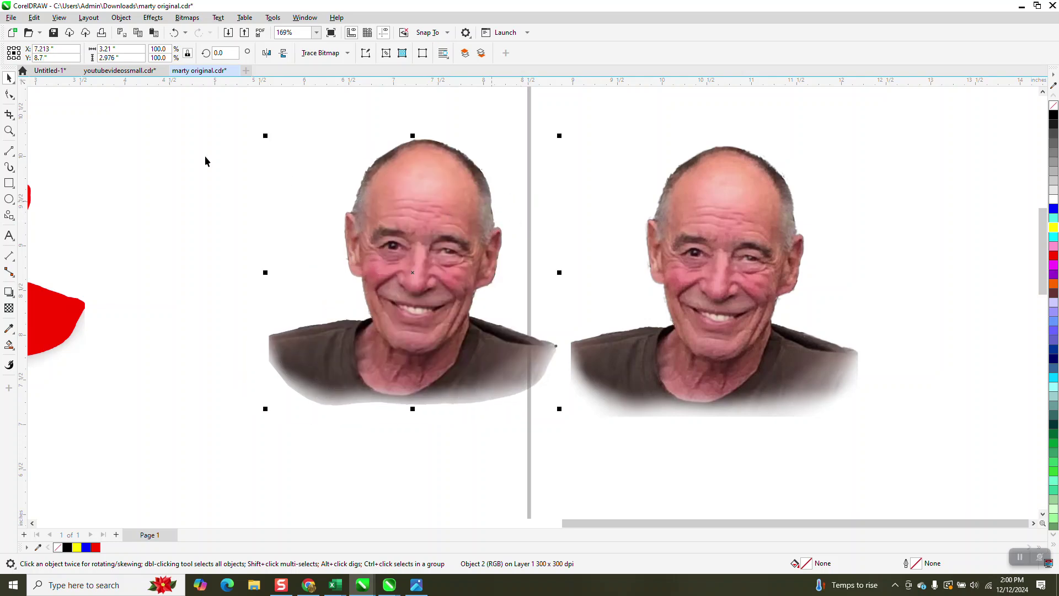
Step: Zoom into the top of the head, inspect its outline nodes, and pick the Smooth tool
left_click(9, 130)
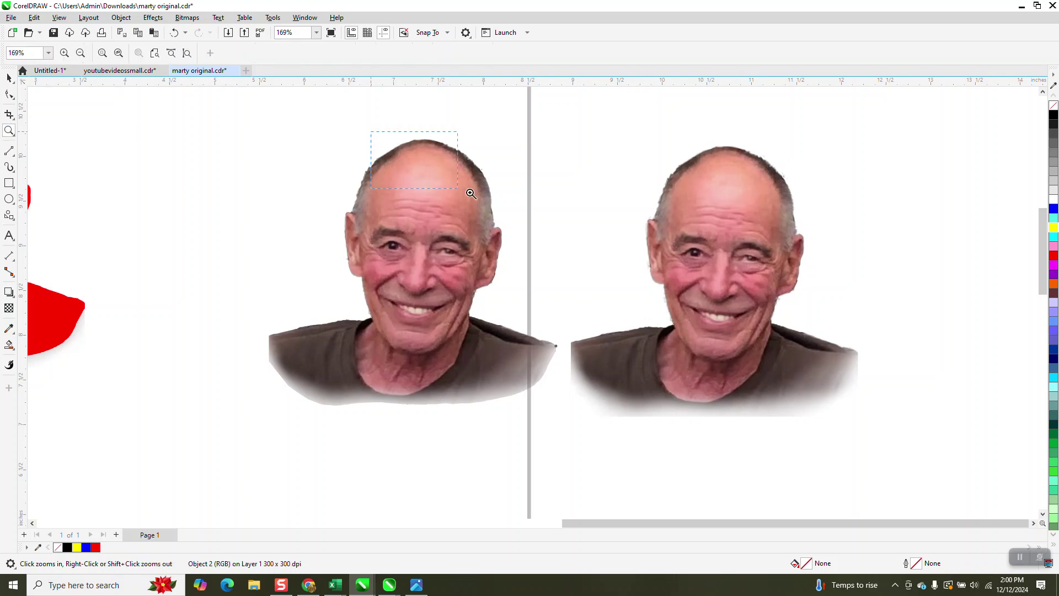
left_click_drag(470, 194, 472, 194)
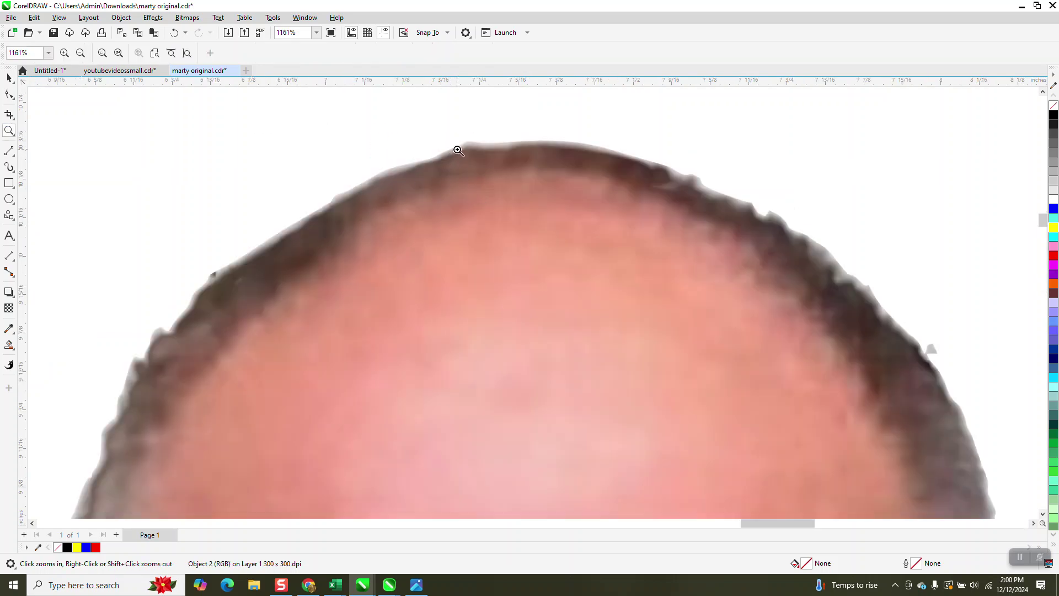
scroll(150, 124, "down", 1)
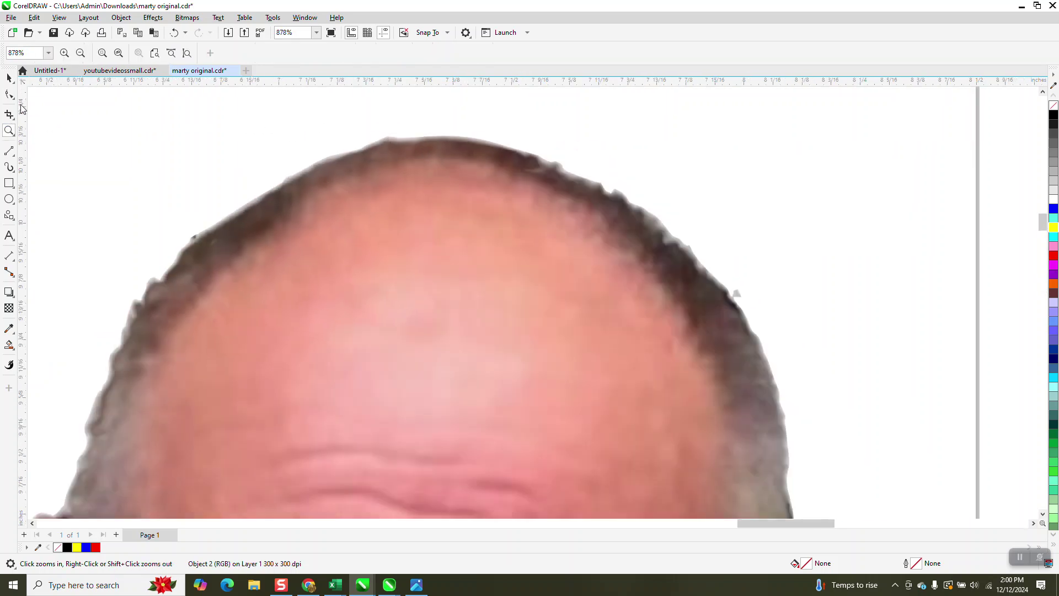
left_click(14, 100)
left_click(45, 94)
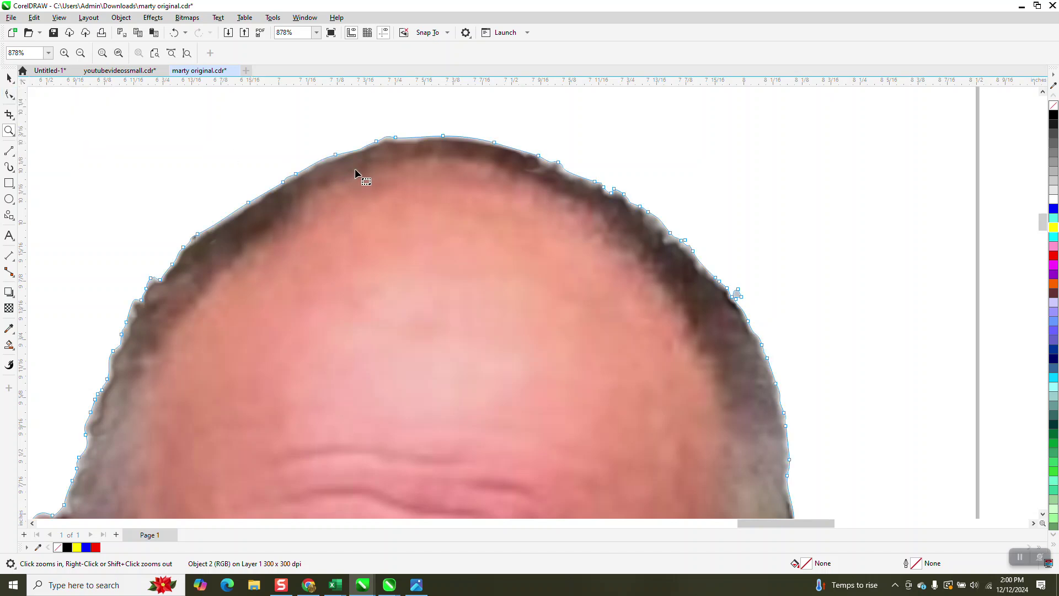
left_click(13, 100)
left_click(43, 112)
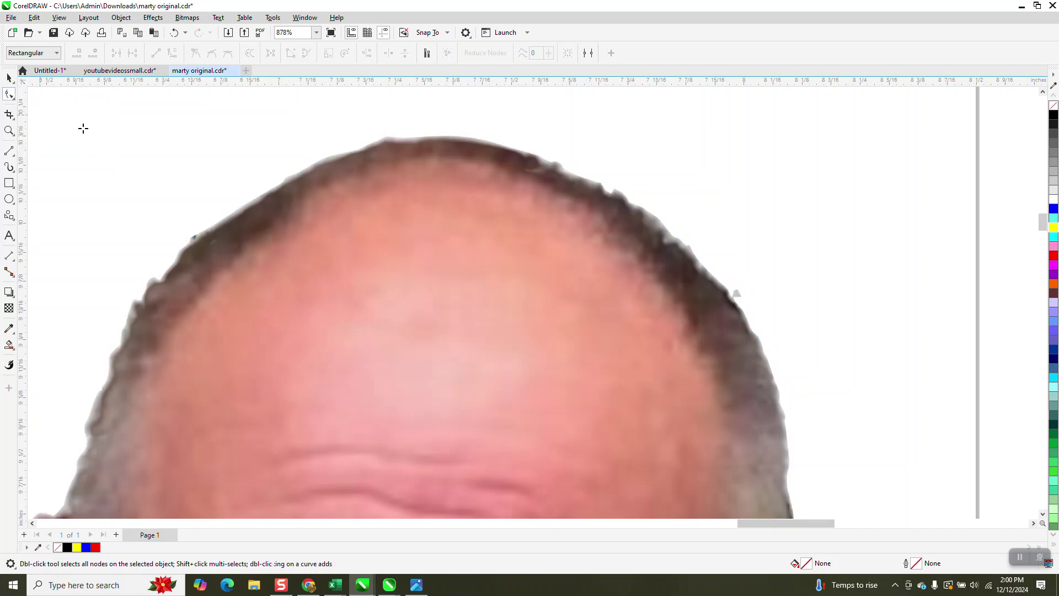
left_click(33, 52)
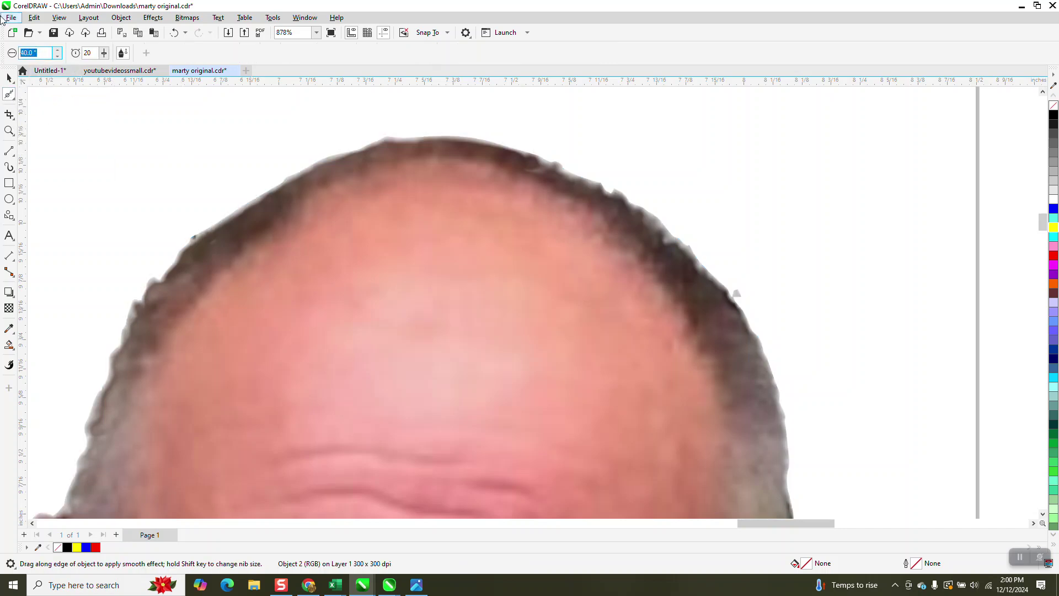
Step: Set the Smooth tool's brush size to 0.5"
key("BackSpace")
type(".5")
key("Return")
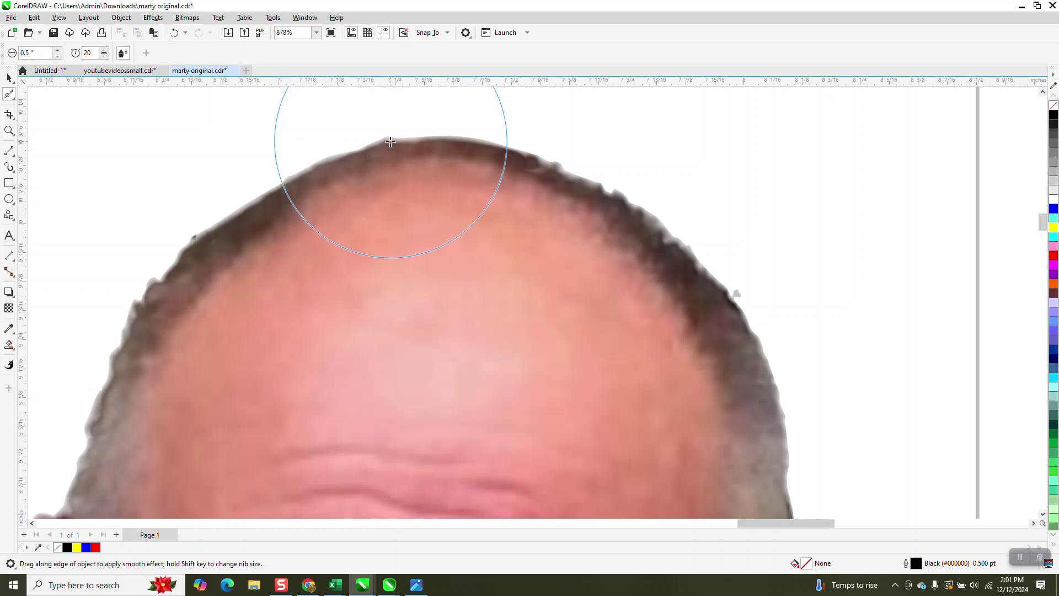
Step: Zoom in on the hairline and brush the bump on the hair edge into a smooth curve
left_click(9, 131)
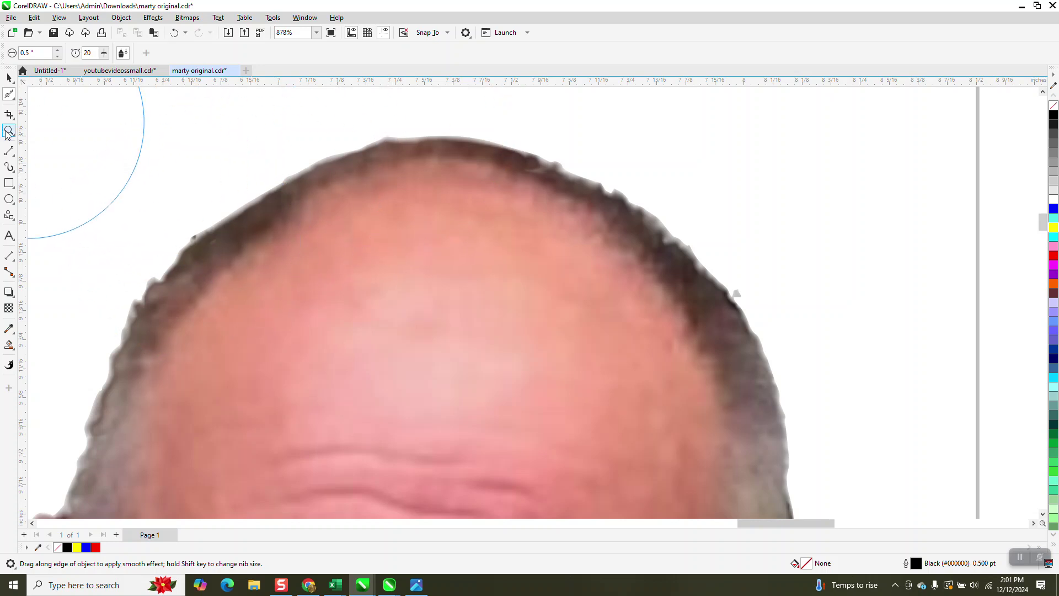
left_click_drag(187, 271, 298, 318)
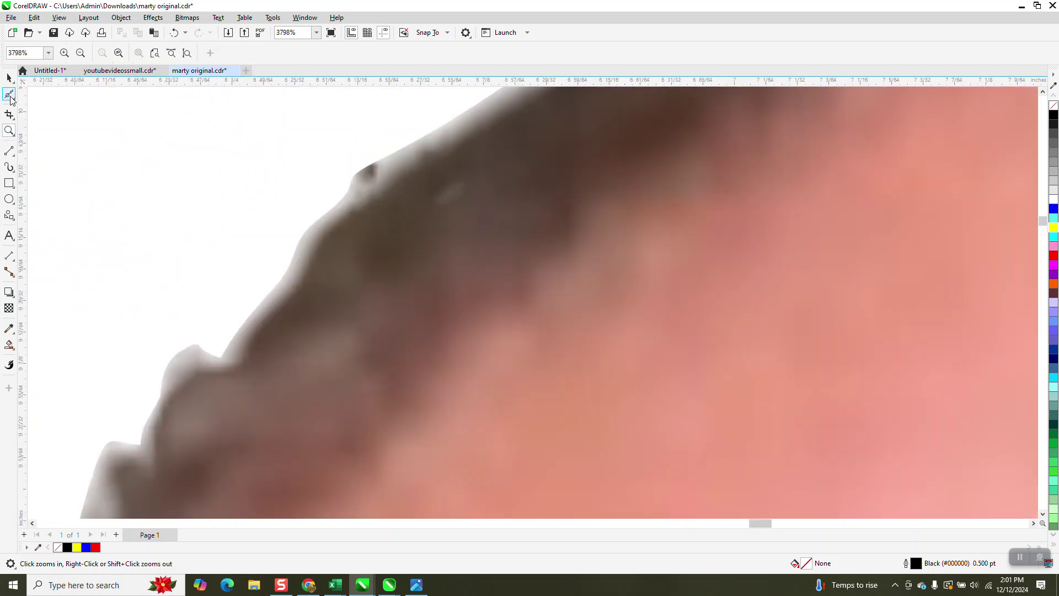
left_click(9, 93)
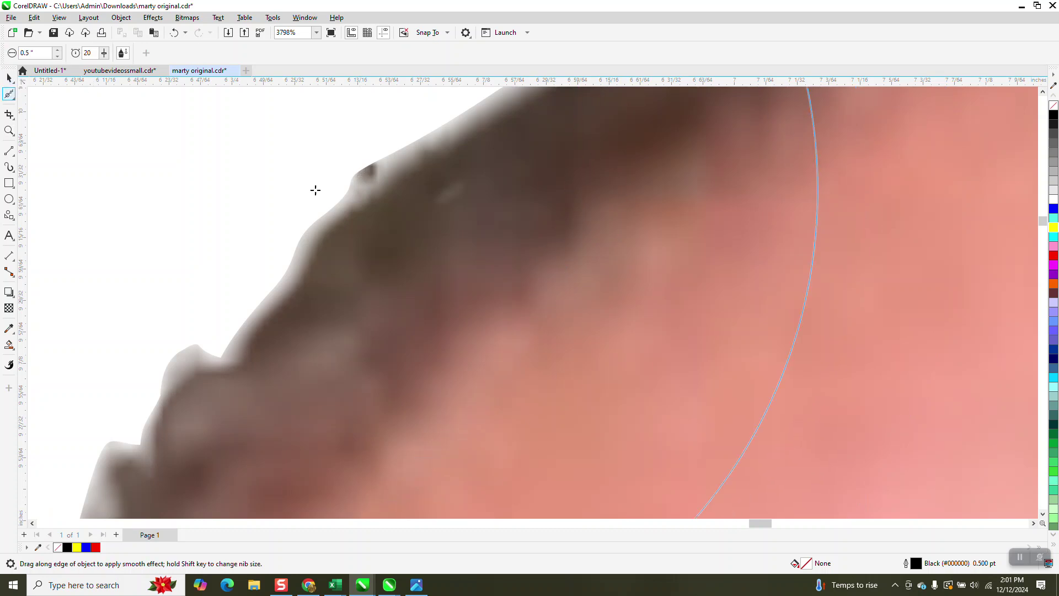
left_click(362, 181)
left_click_drag(362, 181, 303, 256)
scroll(303, 256, "down", 2)
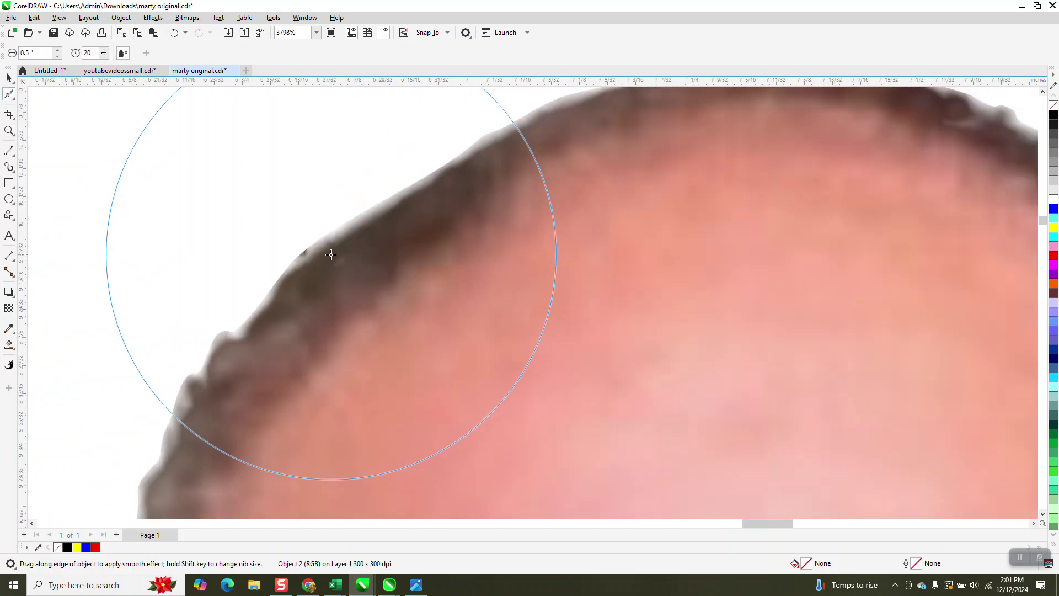
scroll(272, 282, "down", 2)
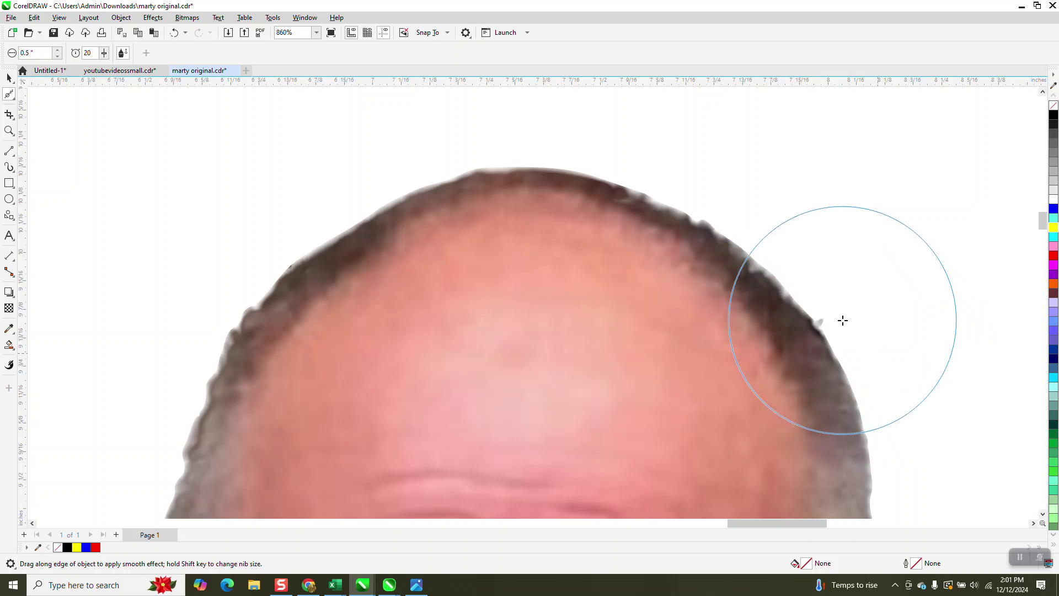
left_click(9, 130)
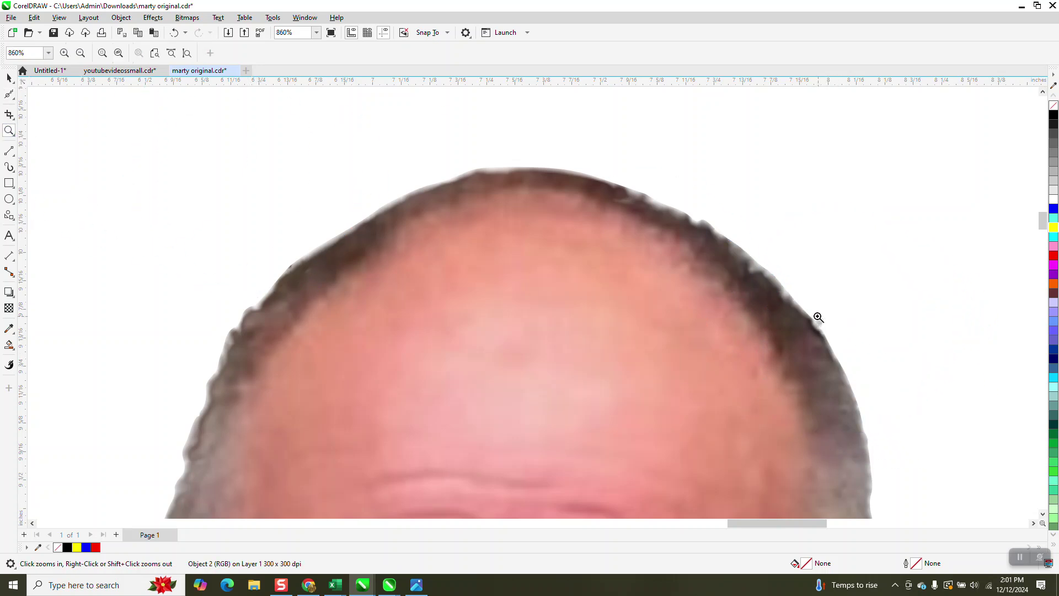
Step: Delete the spike node on the head's right edge and reshape the curve, leaving 245 nodes
left_click_drag(818, 318, 839, 353)
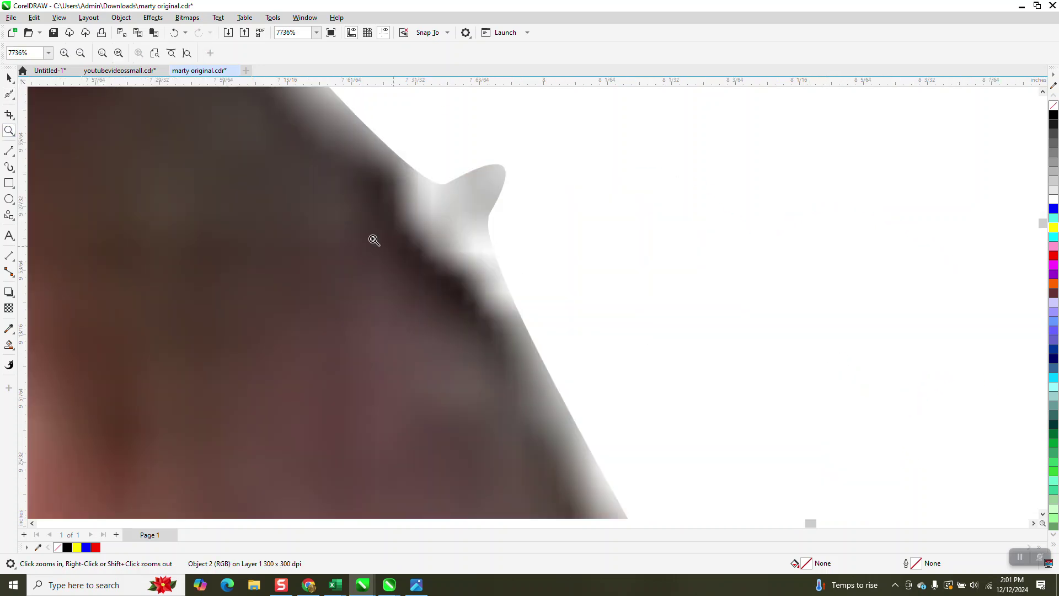
left_click(16, 100)
left_click(58, 98)
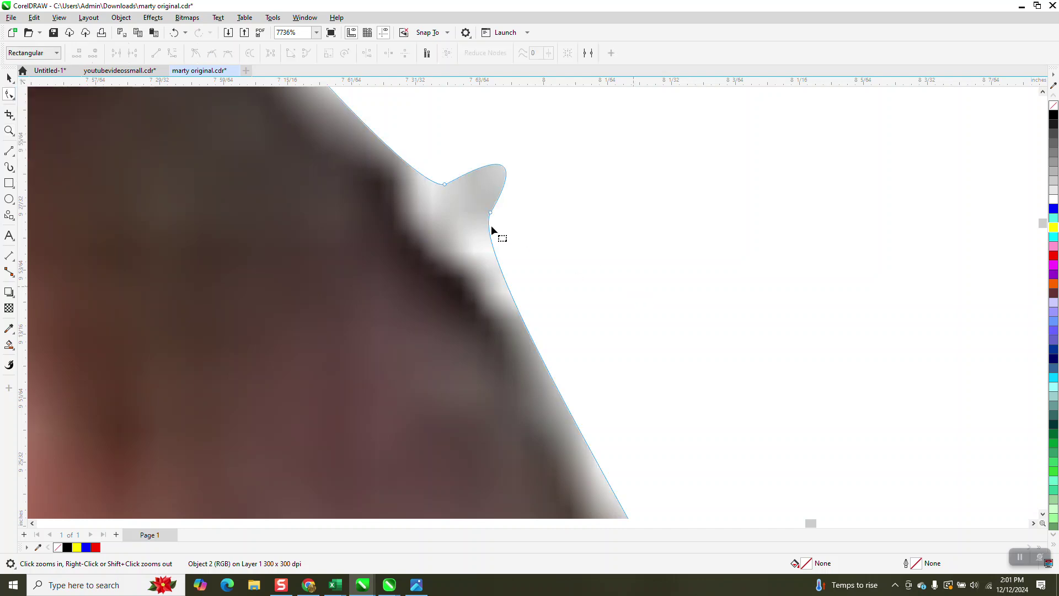
left_click(491, 214)
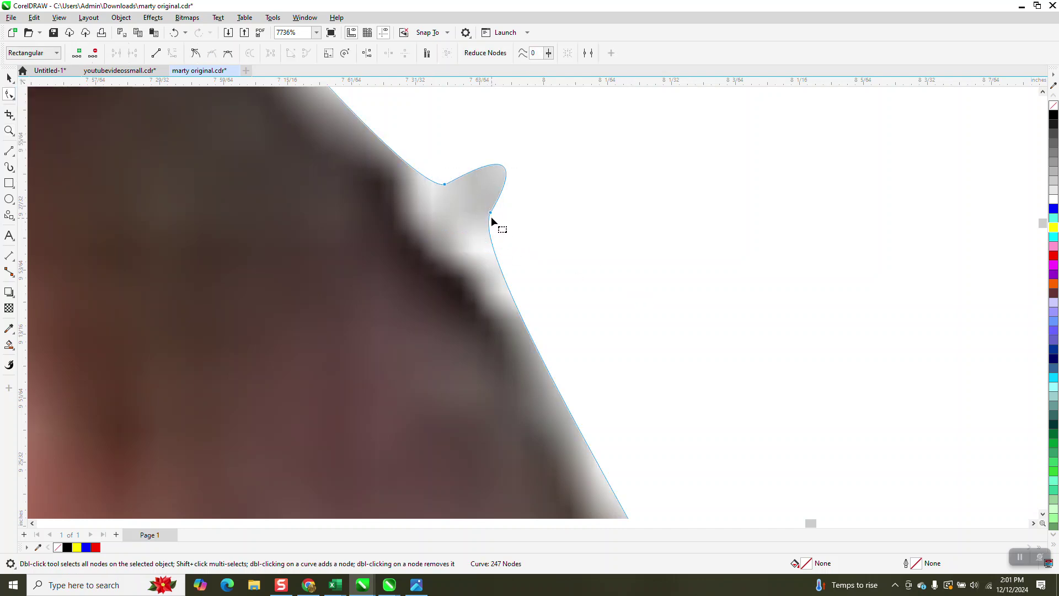
right_click(491, 215)
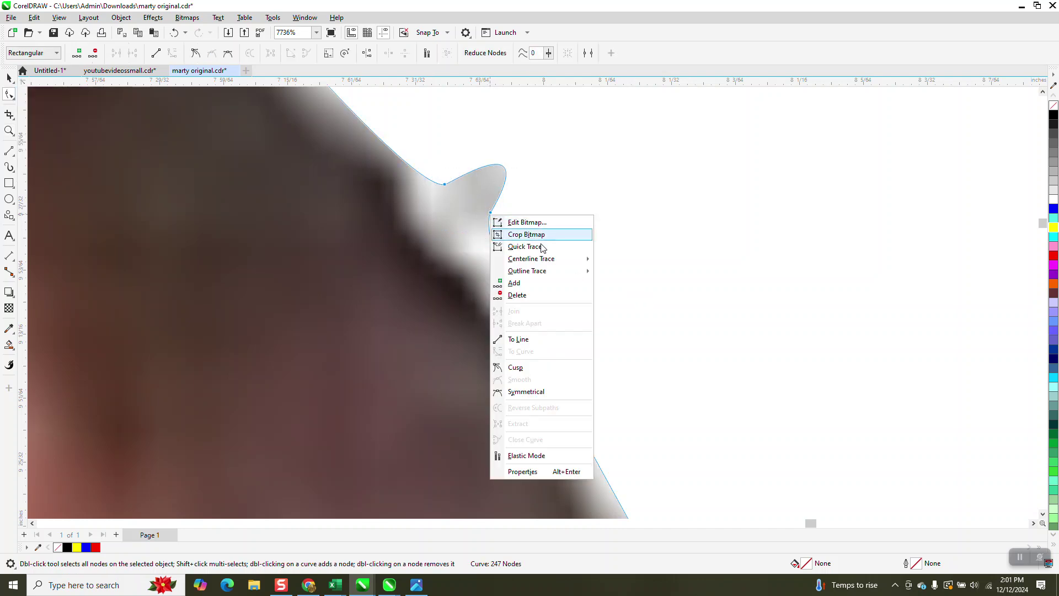
left_click(518, 295)
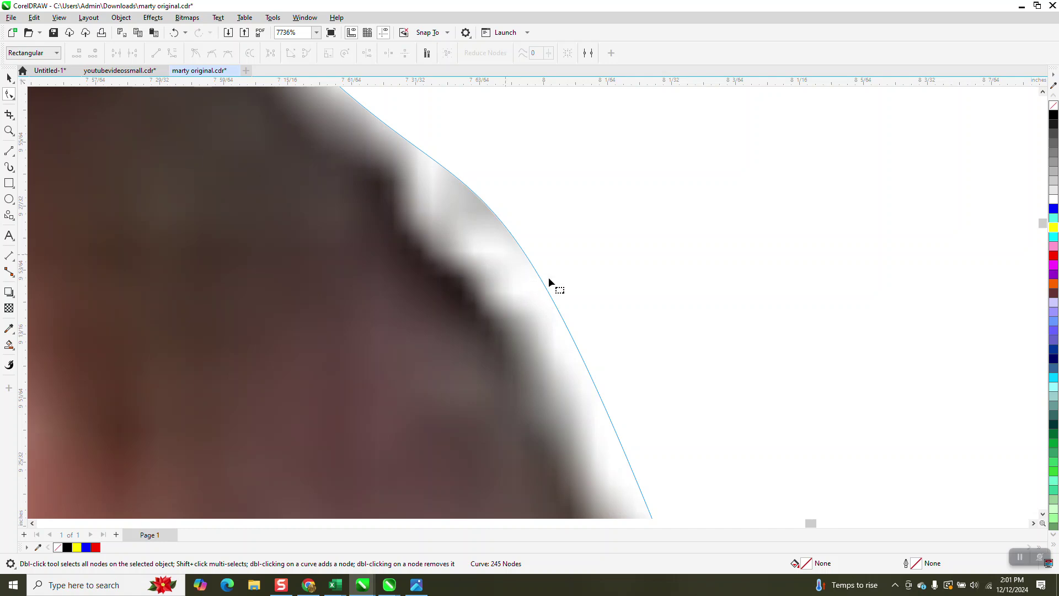
left_click_drag(545, 287, 471, 215)
scroll(474, 198, "down", 3)
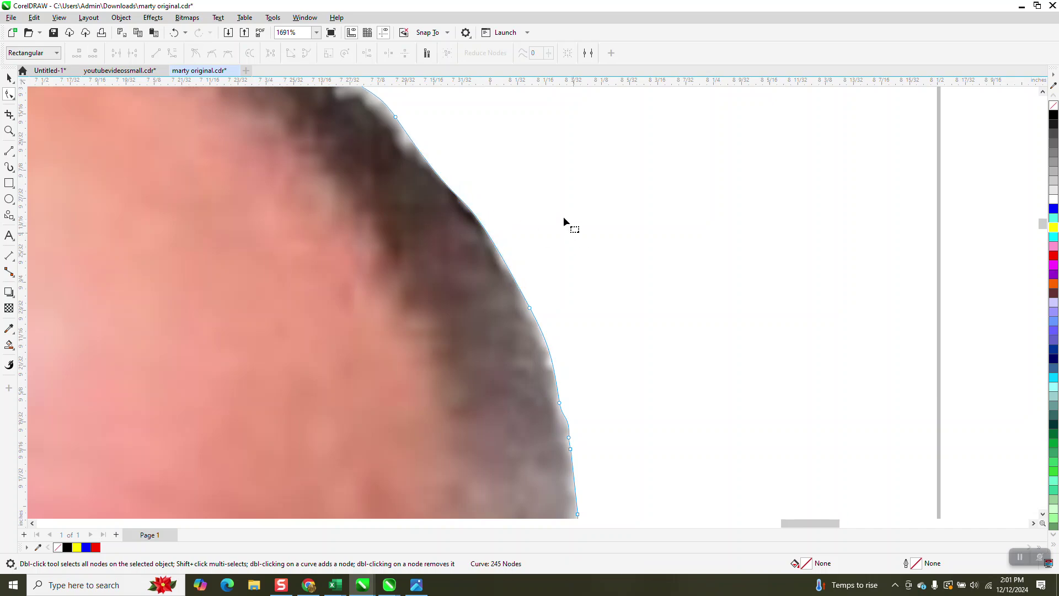
scroll(558, 208, "down", 1)
scroll(555, 202, "down", 2)
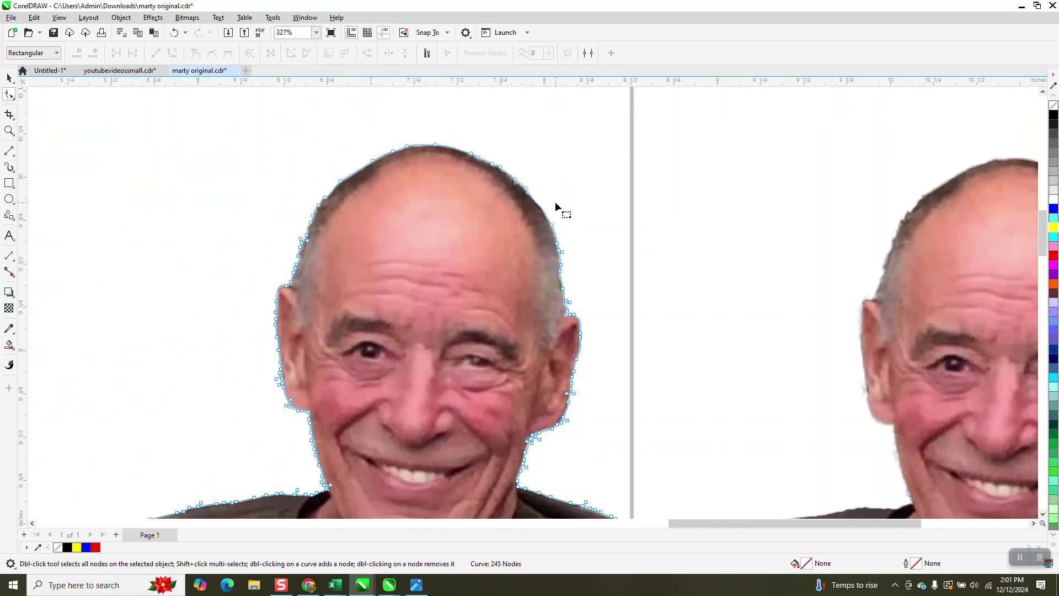
Step: Zoom on the ear, delete its protruding nodes and straighten the segment at the ear tip
left_click(8, 131)
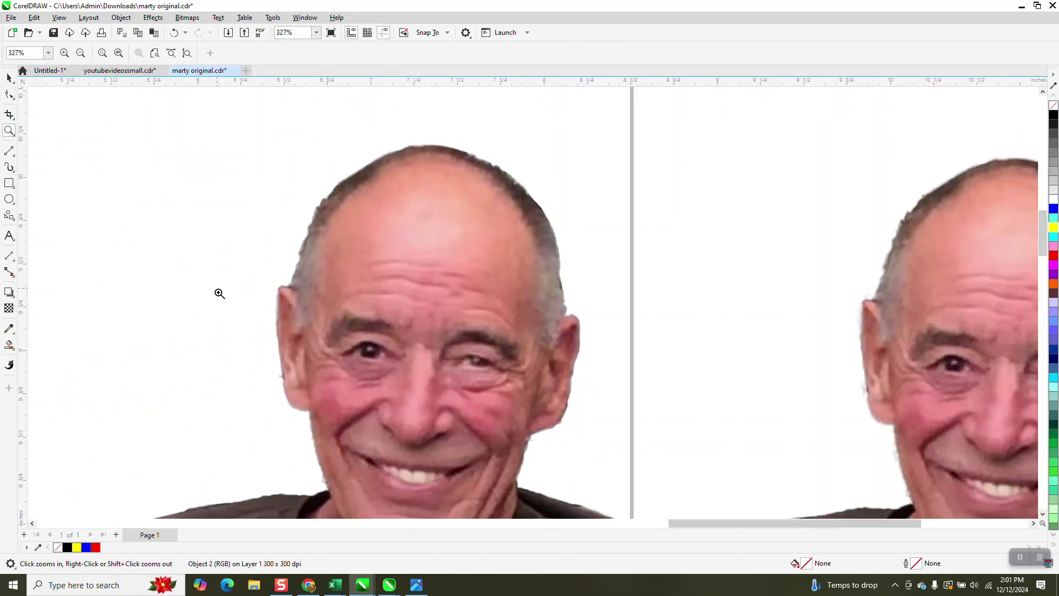
left_click_drag(315, 412, 316, 413)
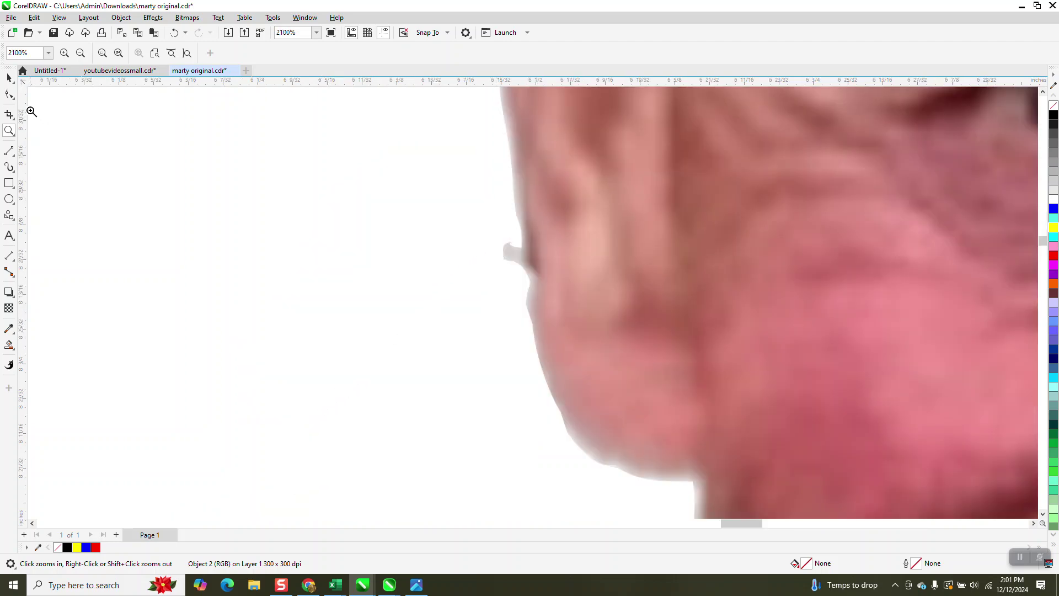
left_click(9, 97)
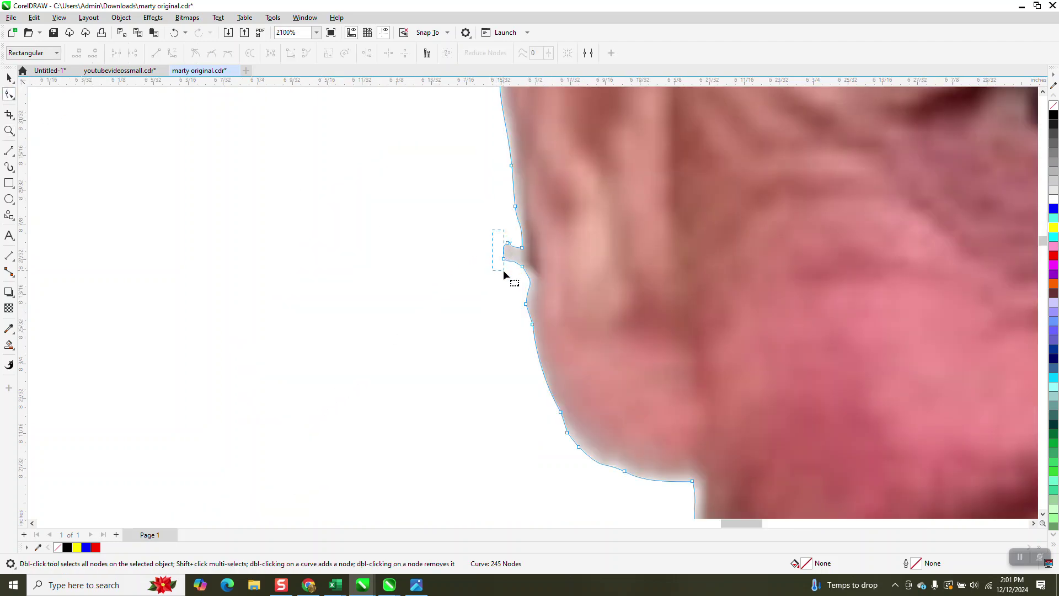
left_click_drag(503, 270, 504, 270)
key("Delete")
left_click_drag(528, 281, 525, 272)
right_click(524, 271)
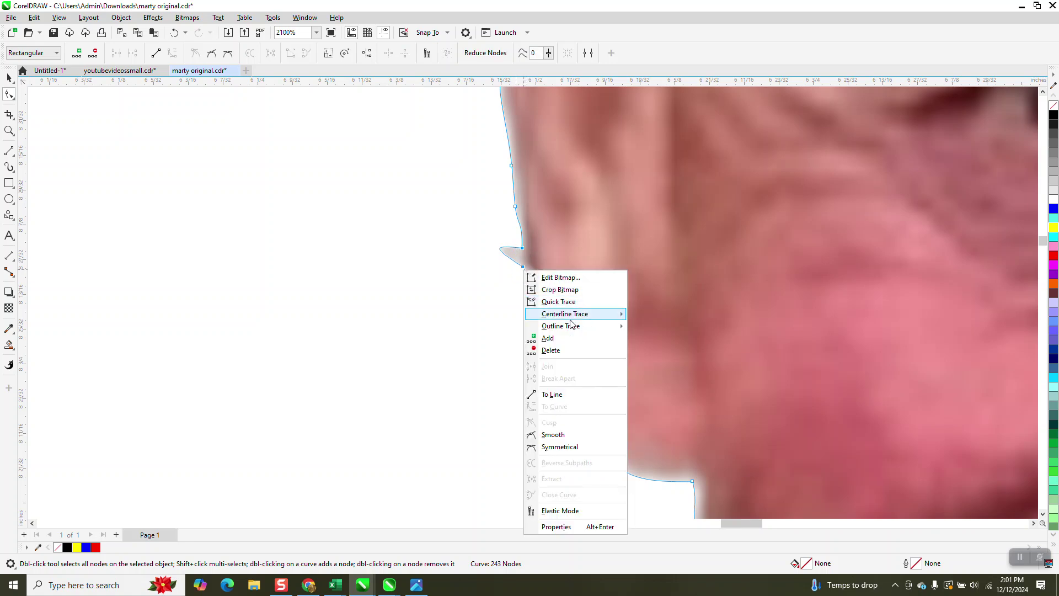
left_click(553, 394)
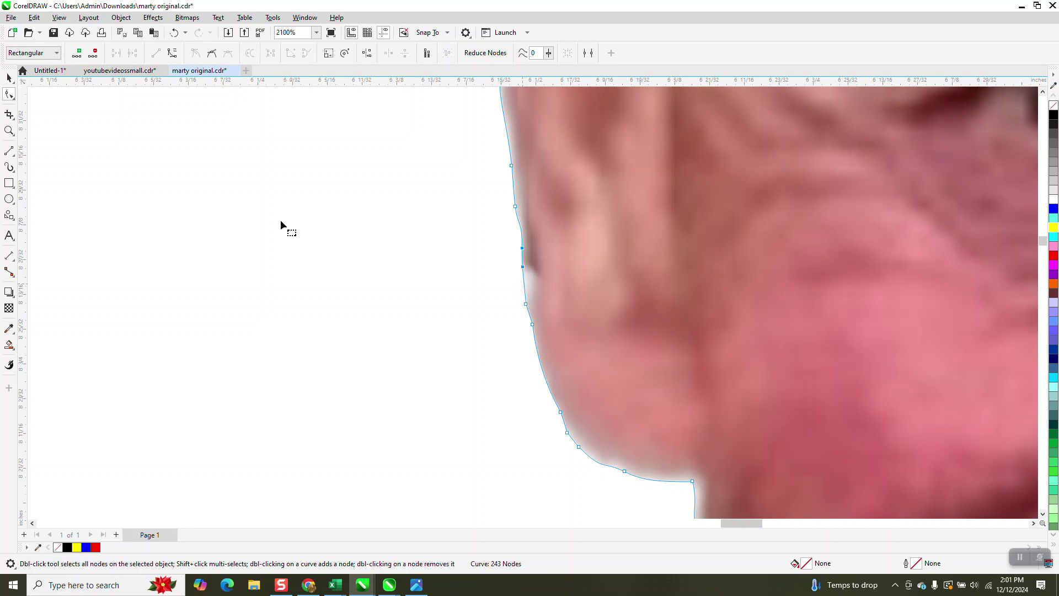
Step: Zoom tighter and pull the outline node outward so the clip hugs the cheek edge
key("z")
left_click_drag(492, 244, 586, 306)
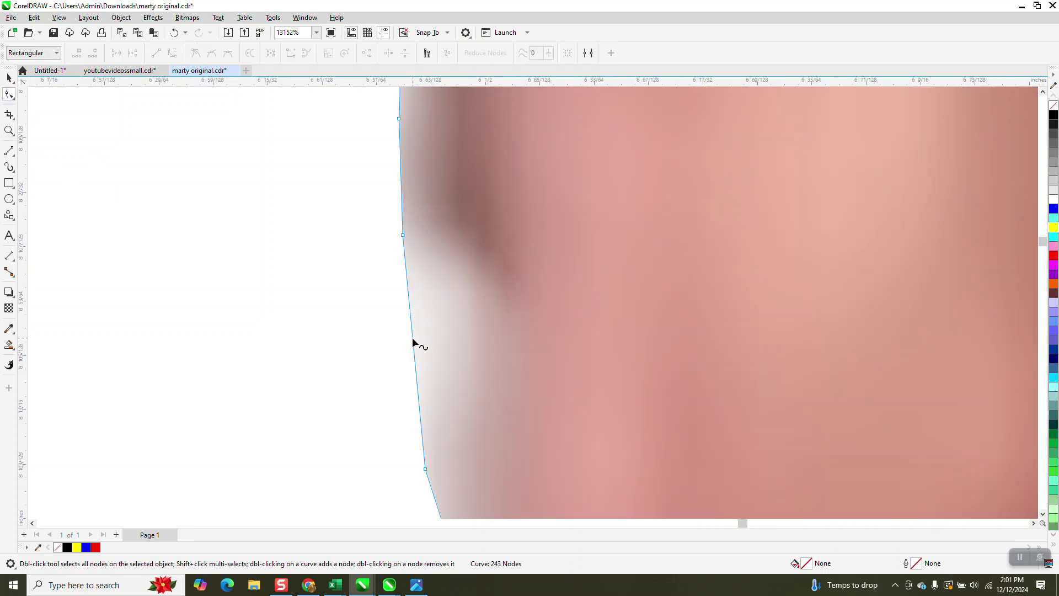
left_click_drag(412, 340, 475, 300)
scroll(452, 283, "down", 2)
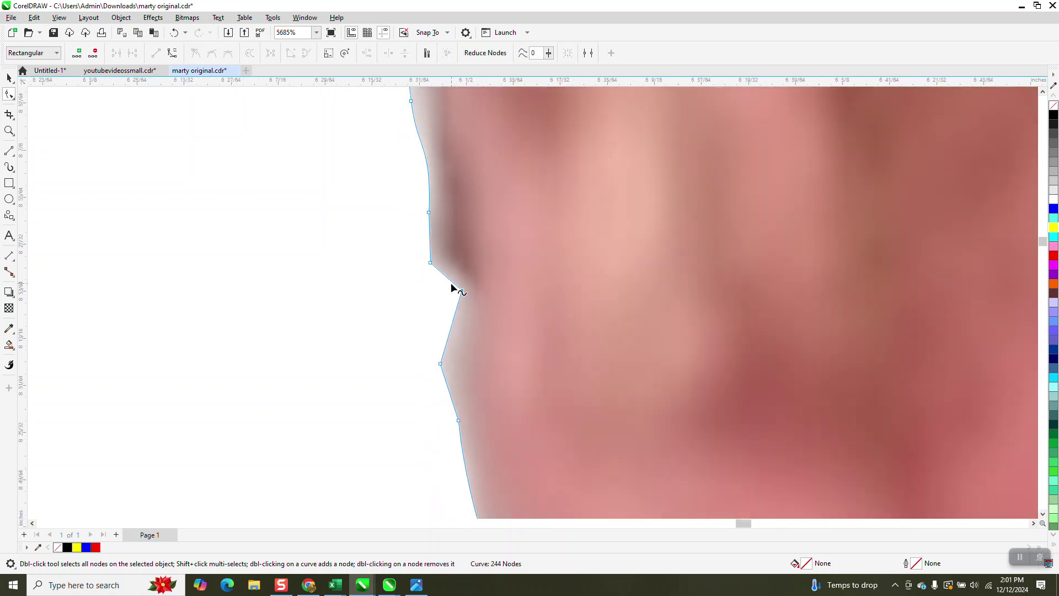
left_click(14, 101)
left_click(46, 112)
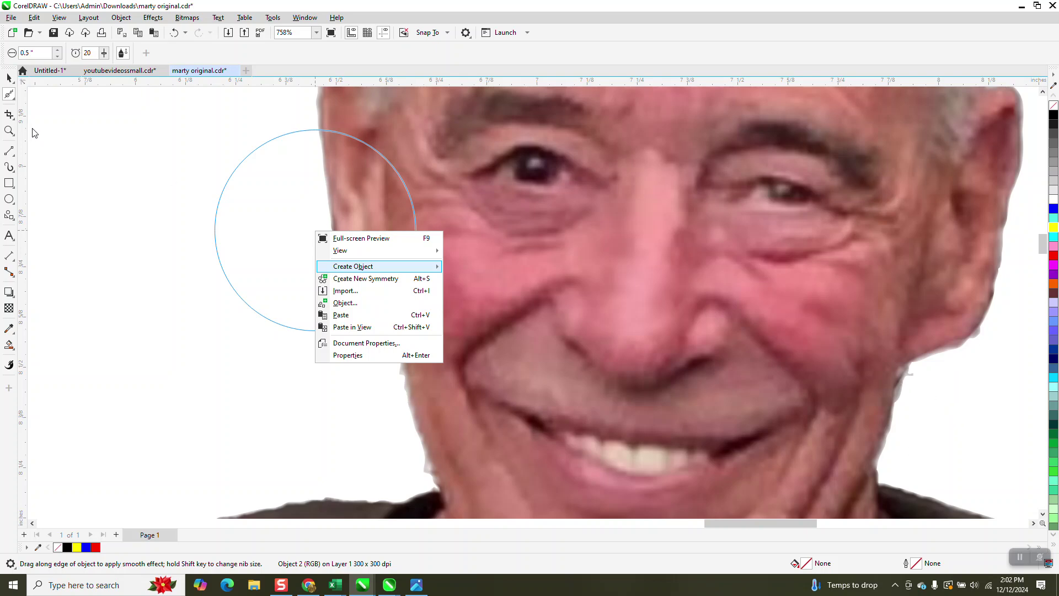
Step: Zoom in on the jaw edge and brush its notch into an unbroken curve with Smooth
left_click(10, 131)
left_click_drag(982, 360, 982, 361)
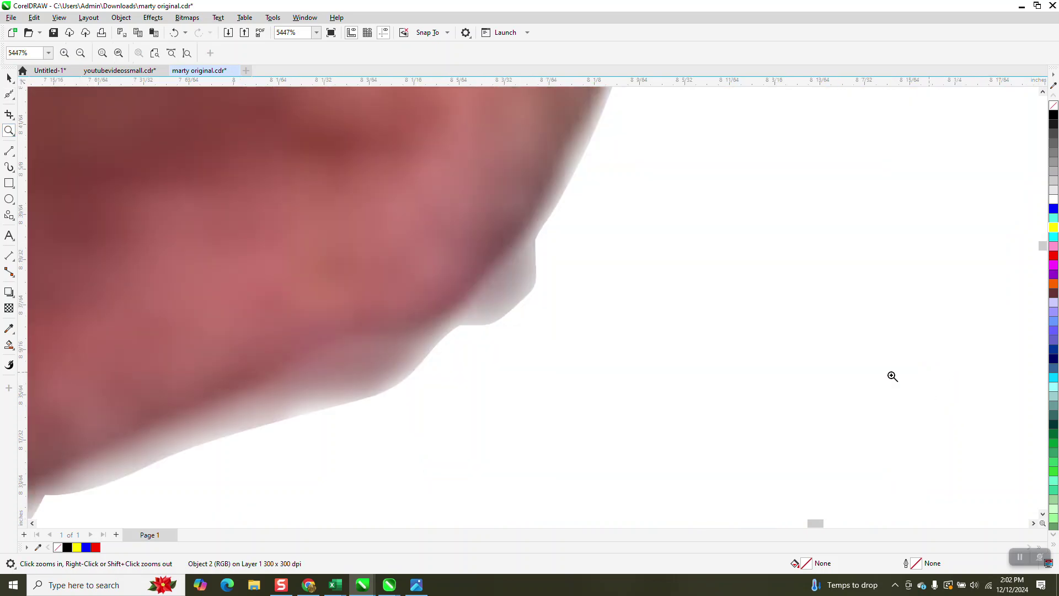
left_click(16, 101)
left_click(44, 111)
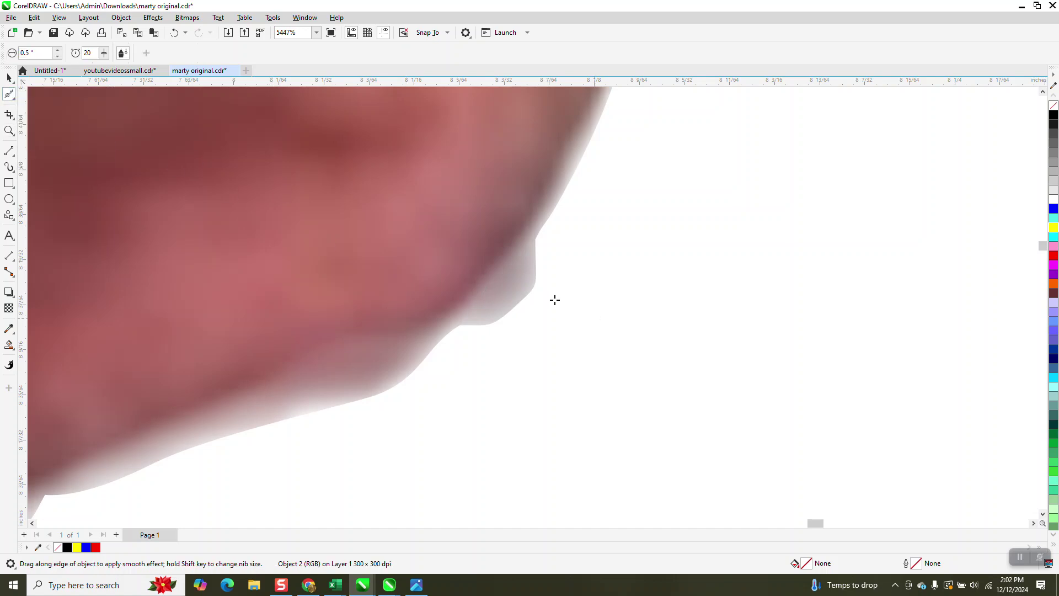
left_click(537, 286)
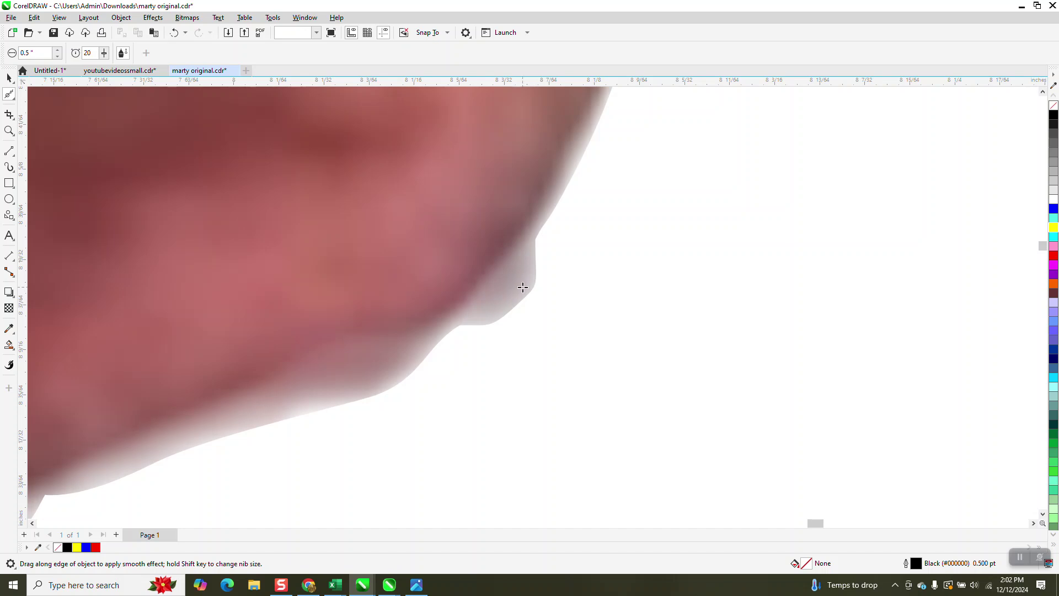
mouse_move(523, 287)
left_mouse_down()
mouse_move(499, 298)
mouse_move(525, 281)
mouse_move(510, 283)
mouse_move(527, 290)
left_mouse_up()
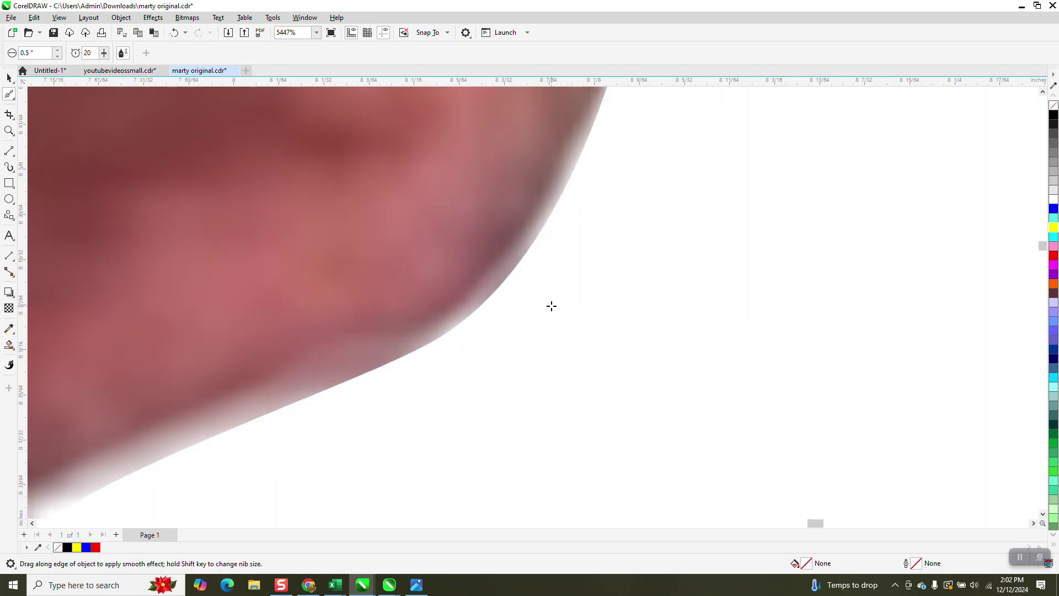
scroll(552, 306, "down", 4)
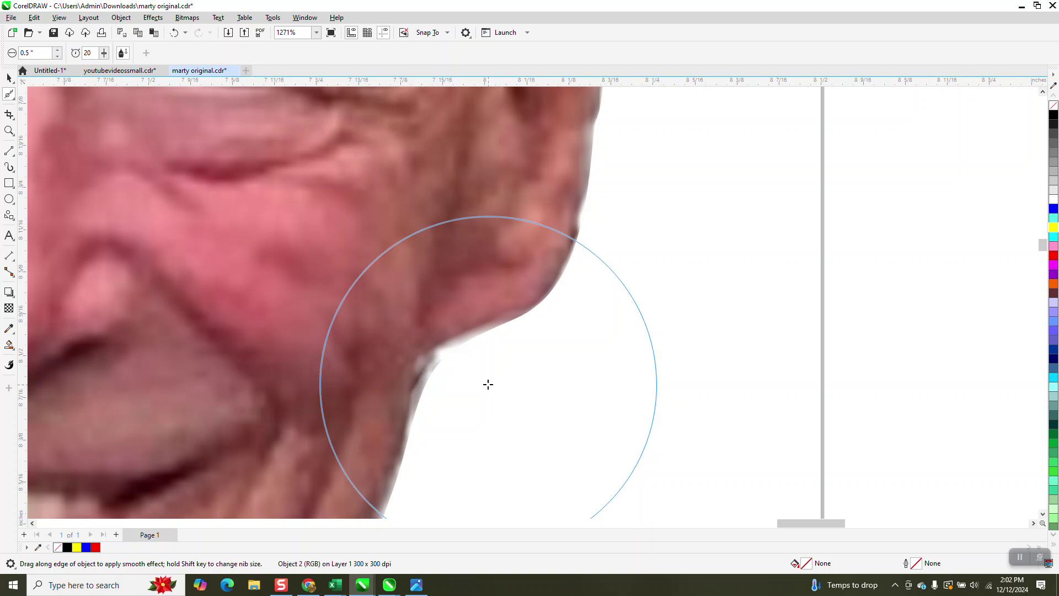
left_click(9, 131)
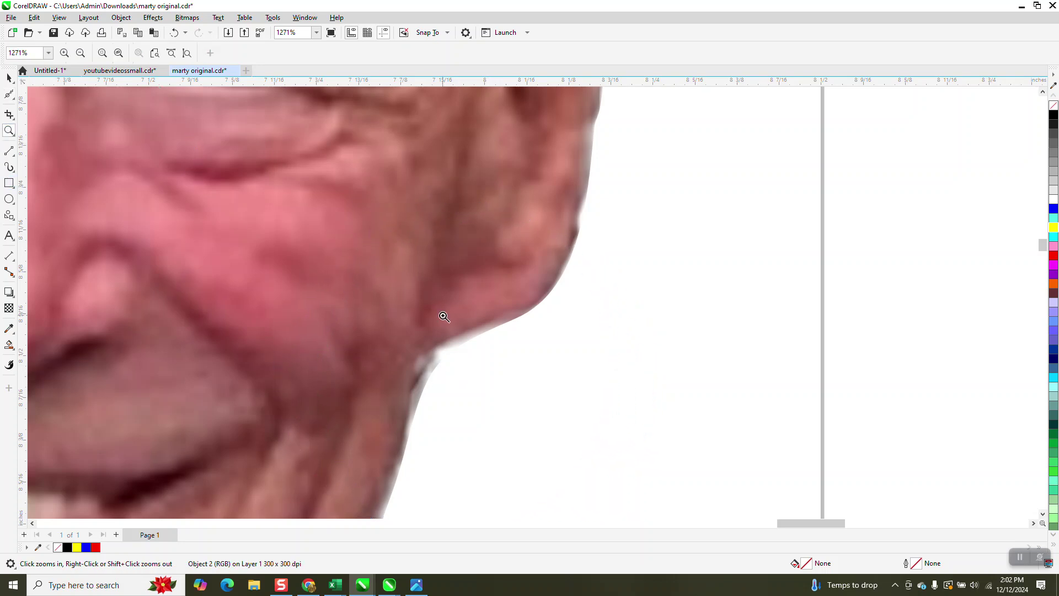
left_click_drag(404, 331, 518, 435)
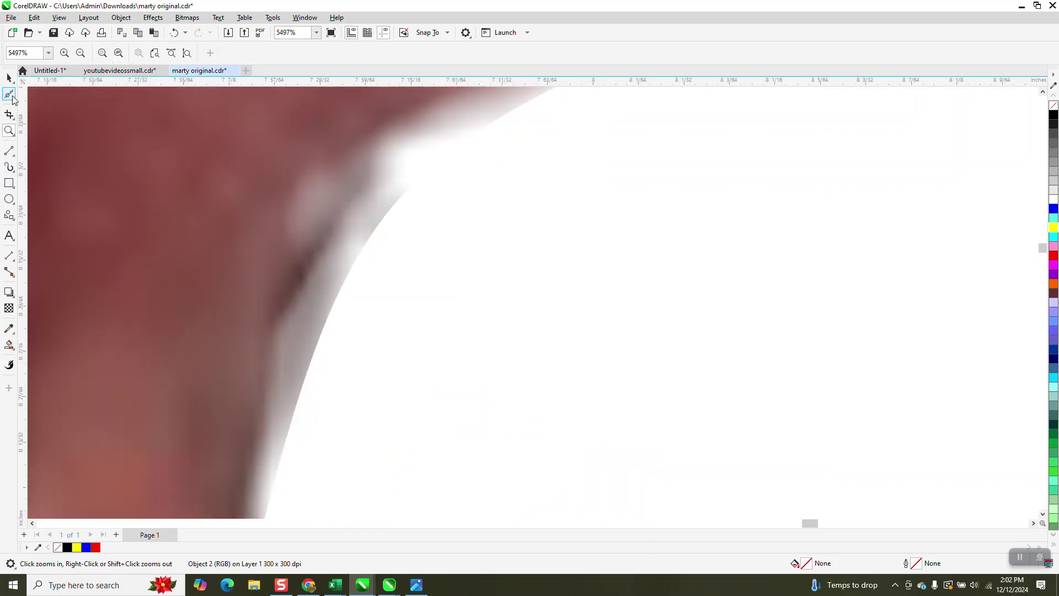
Step: With the Shape tool, drag the jaw-corner curve up and left against the skin, then zoom out
left_click(9, 95)
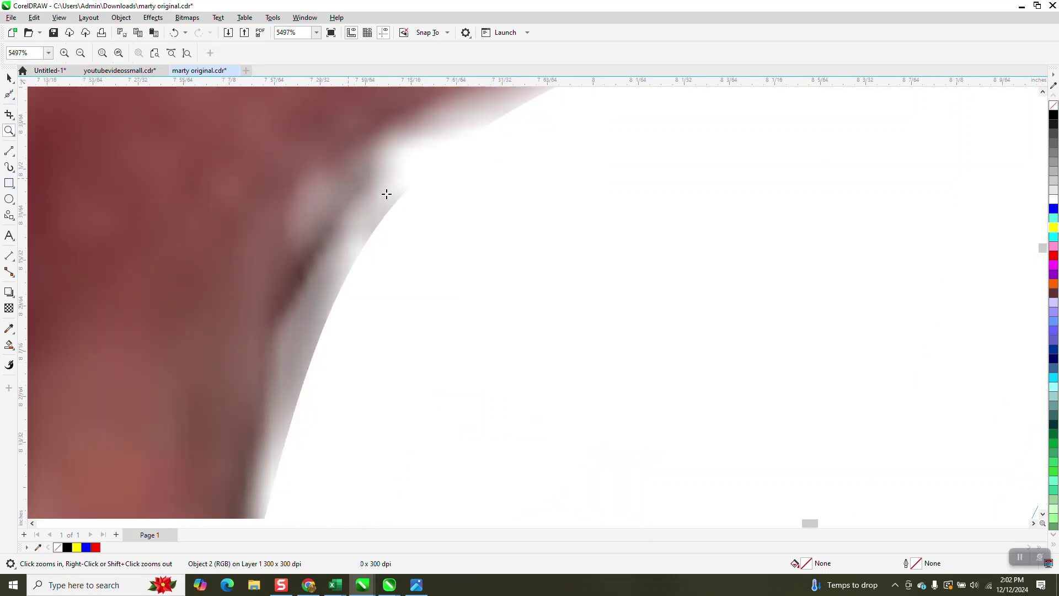
left_click(15, 101)
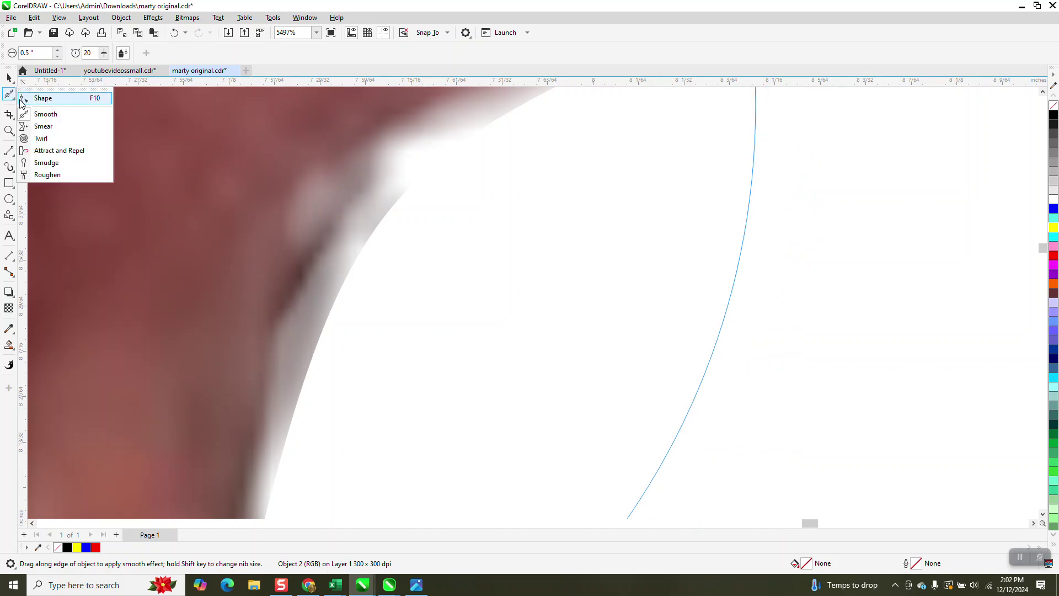
left_click(42, 99)
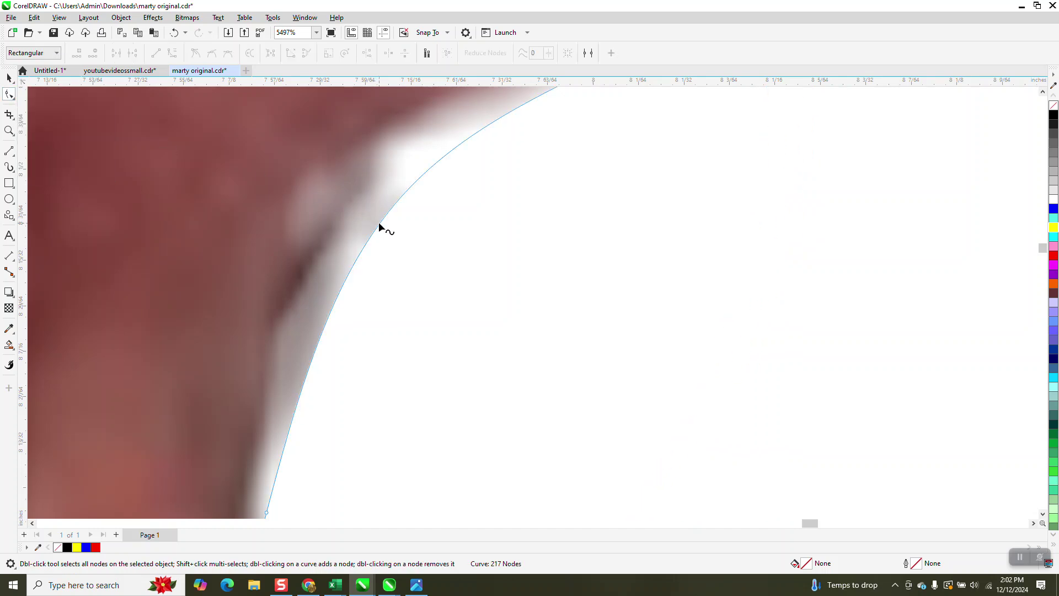
left_click_drag(380, 225, 351, 211)
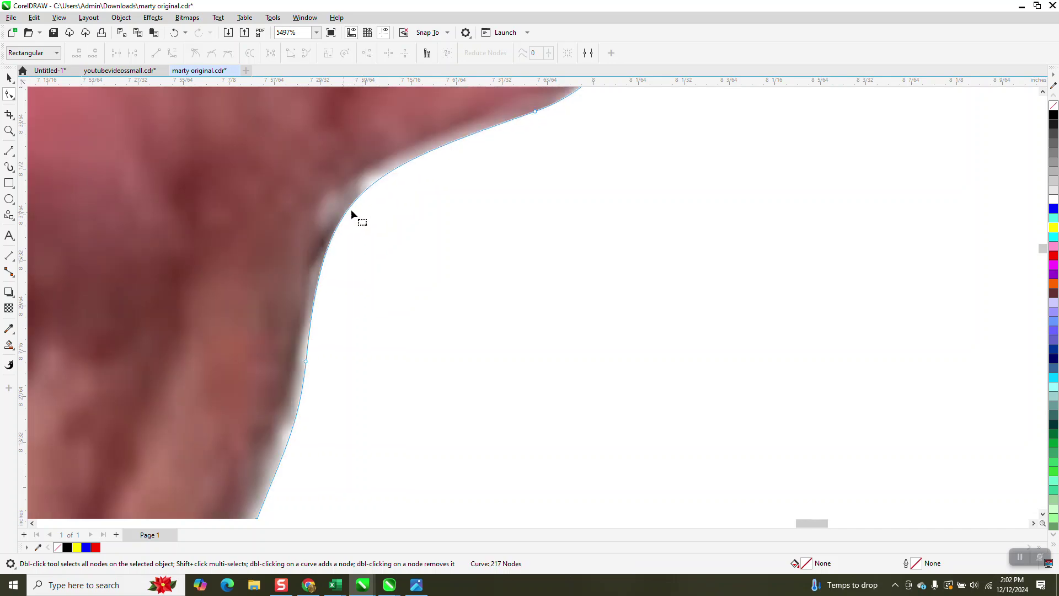
scroll(423, 220, "down", 6)
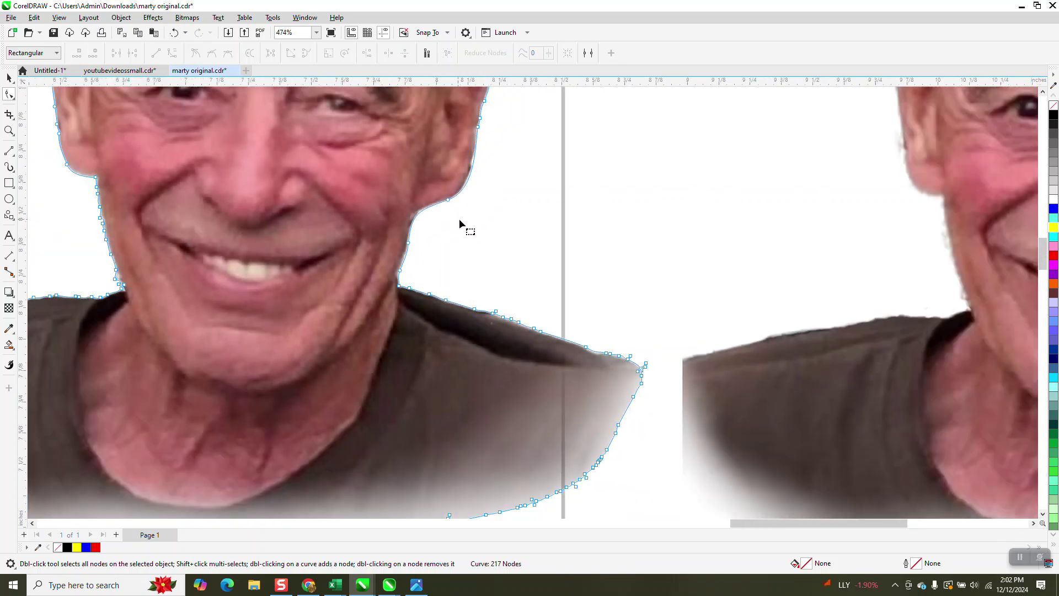
scroll(516, 246, "down", 2)
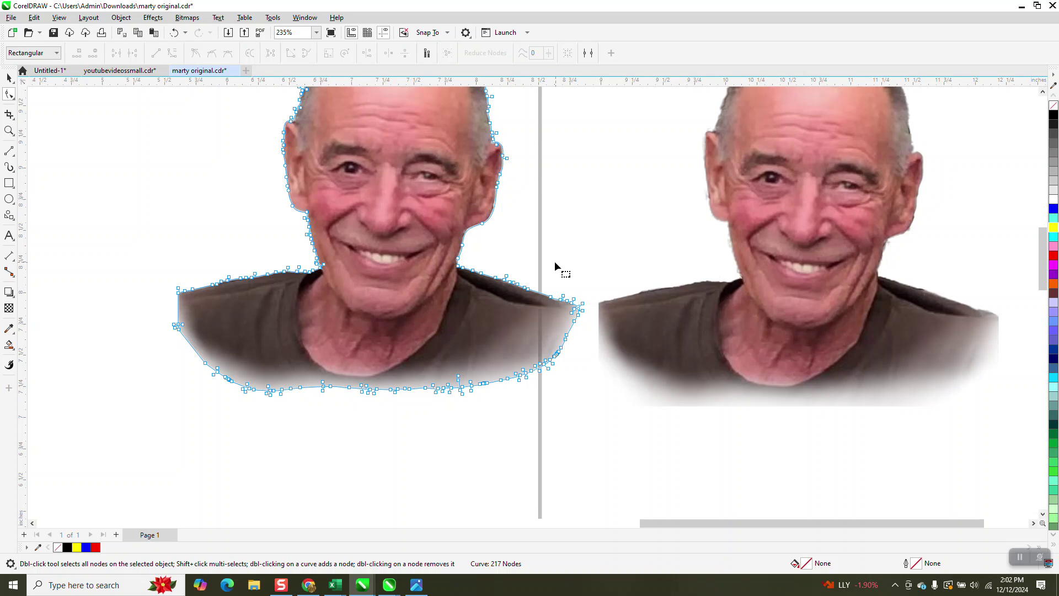
scroll(300, 248, "down", 1)
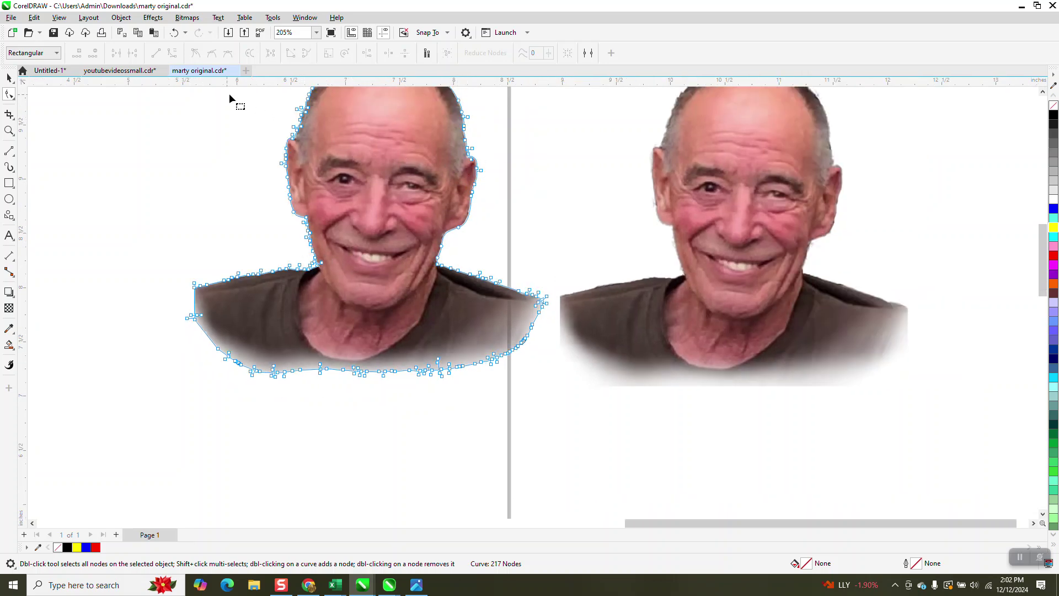
left_click(9, 131)
left_click_drag(304, 119, 336, 143)
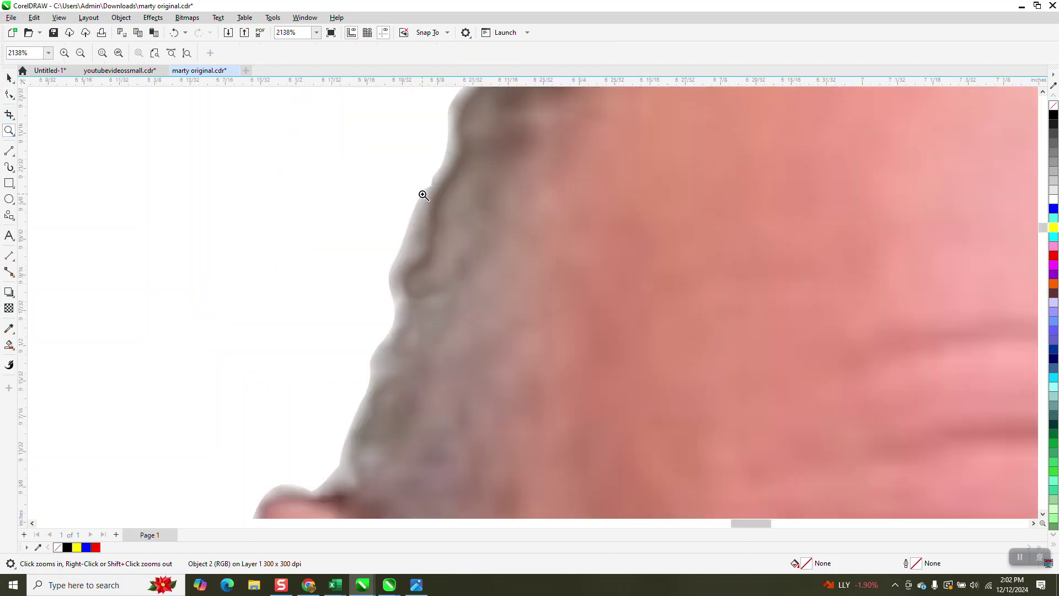
key("F10")
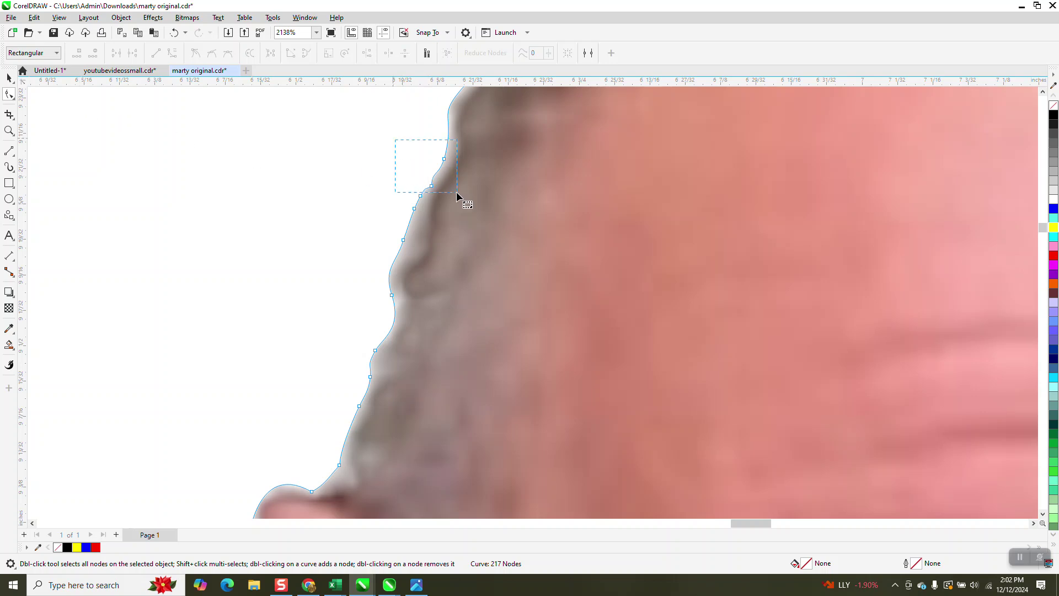
key("Delete")
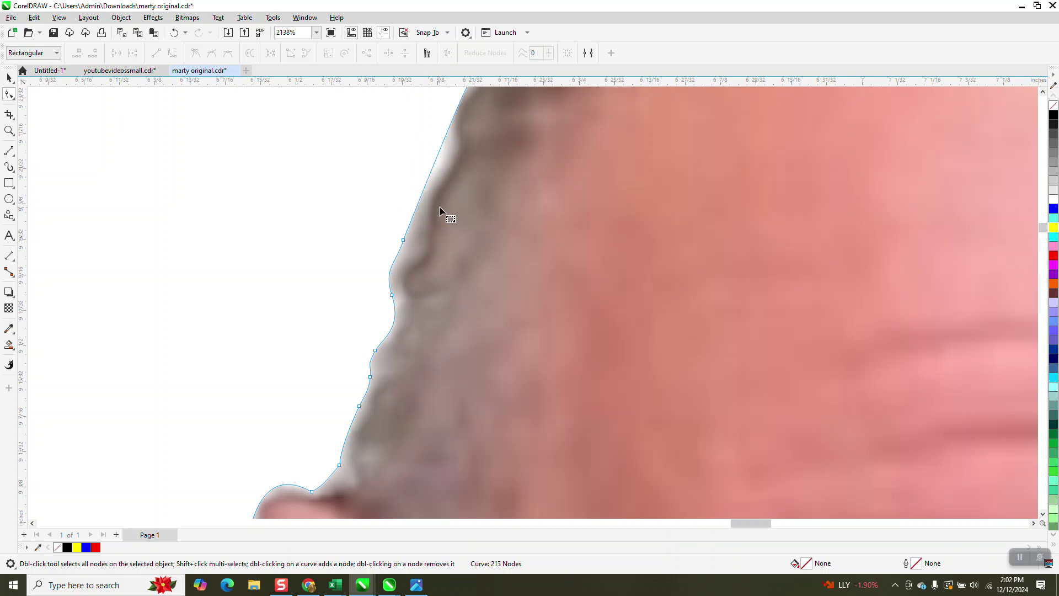
left_click(175, 32)
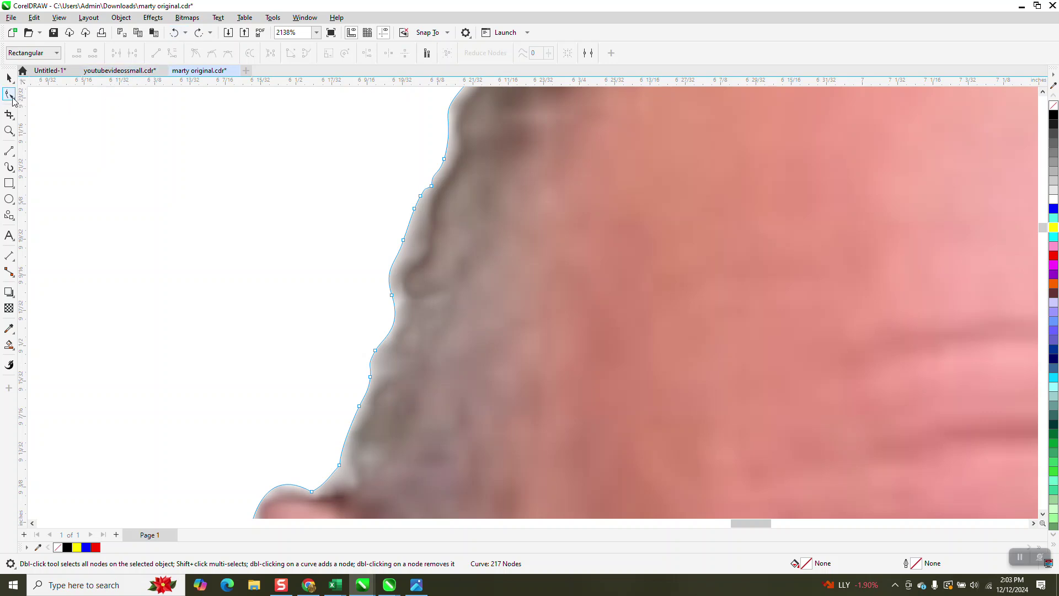
left_click(13, 100)
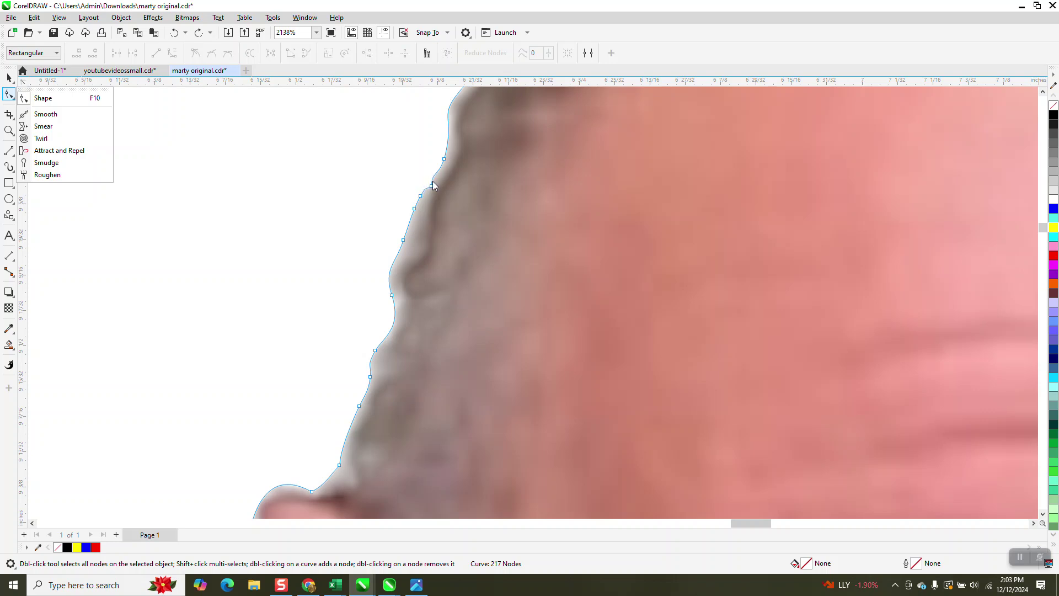
left_click(45, 113)
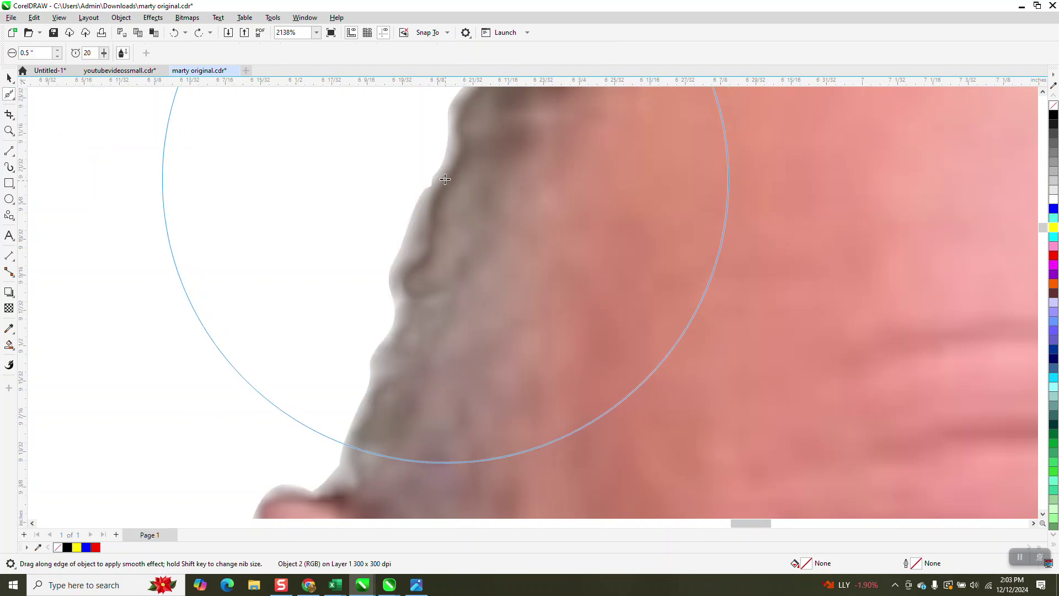
Step: Smooth the ragged hair edge above the left ear, then select the whole clipped portrait
left_click_drag(443, 176, 415, 291)
scroll(416, 291, "down", 3)
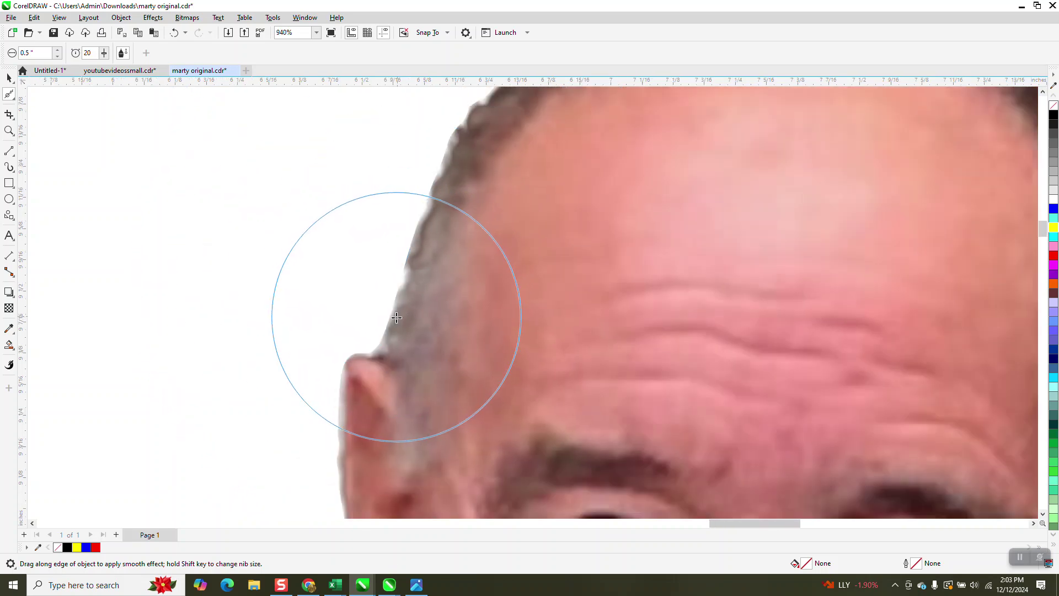
scroll(377, 268, "down", 5)
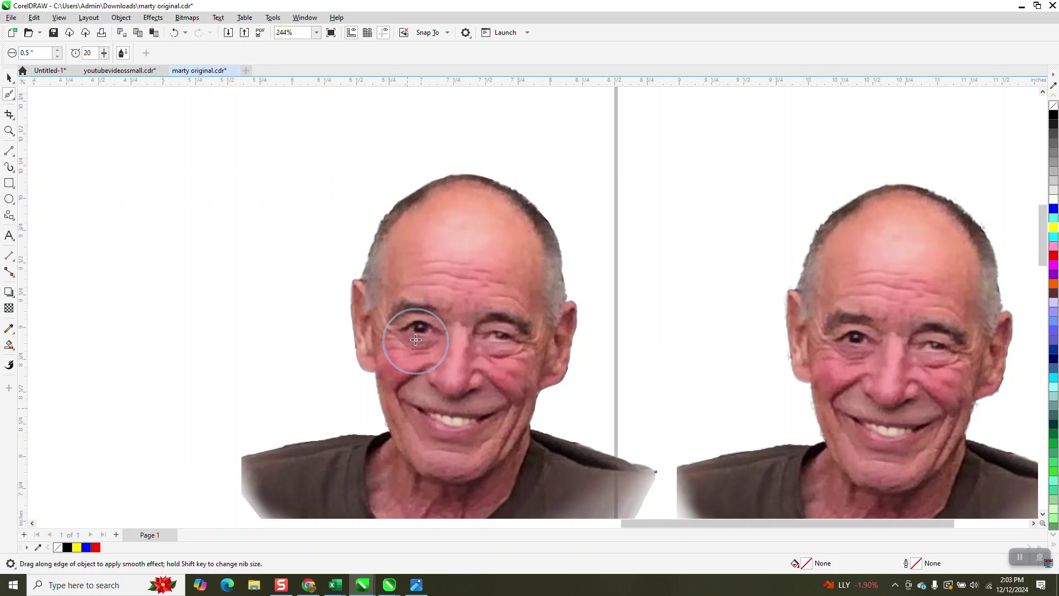
left_click(9, 78)
scroll(291, 161, "down", 2)
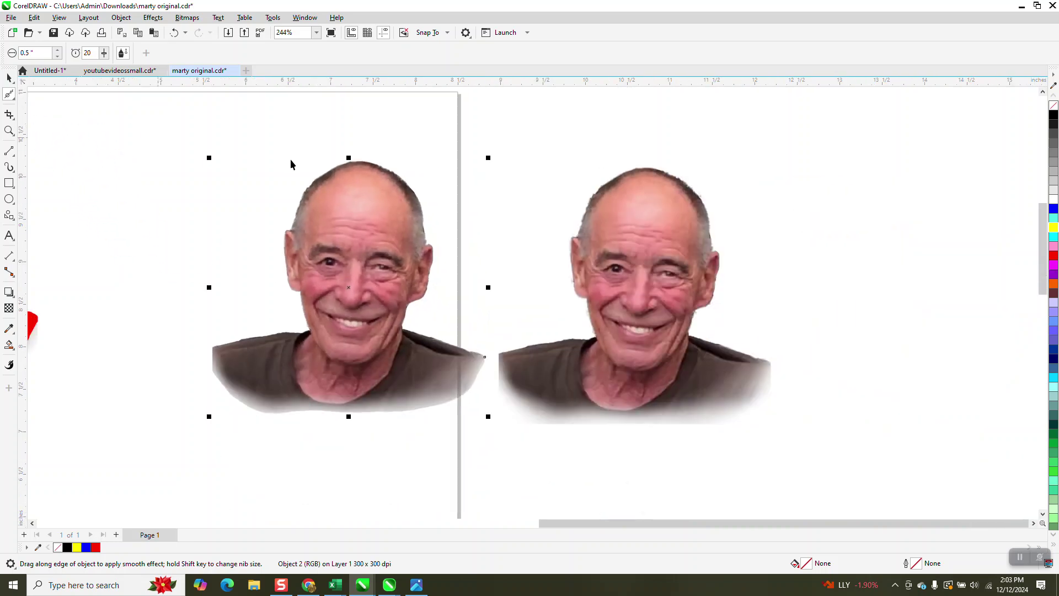